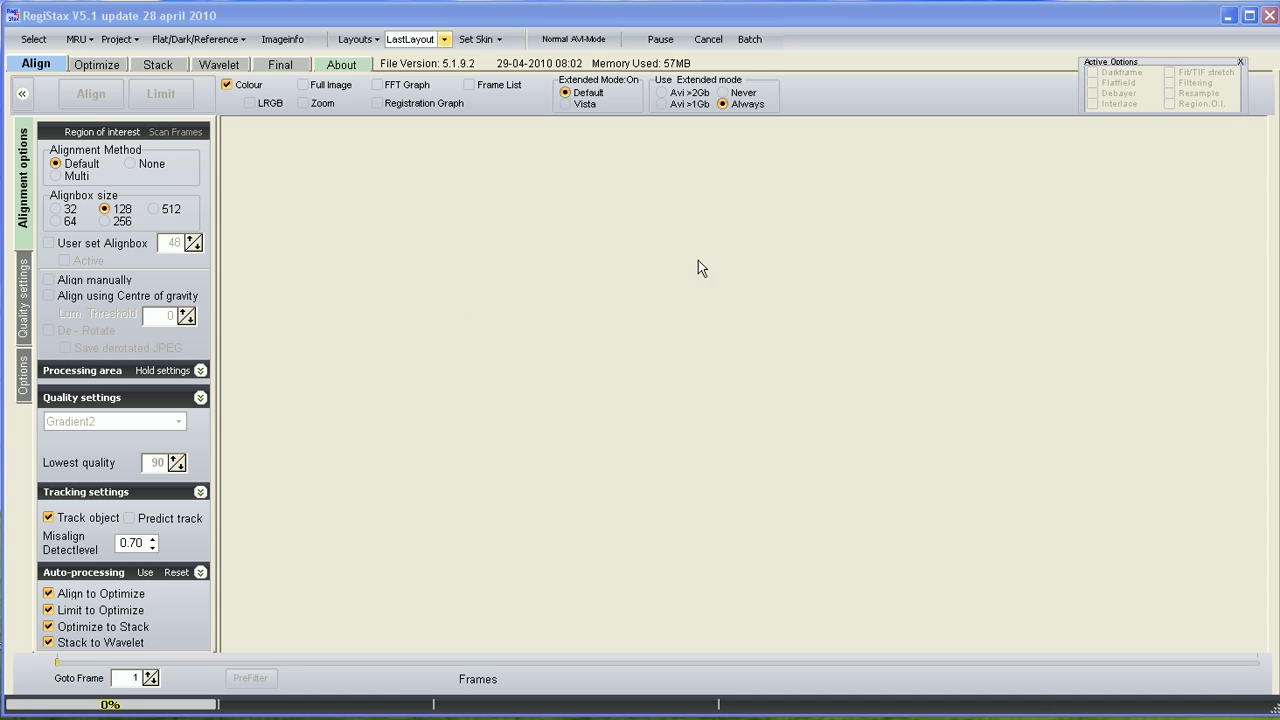
Step: Load the moon video 'Capture 01_09_2010 00_47_39' from the Tutorial folder
click(37, 40)
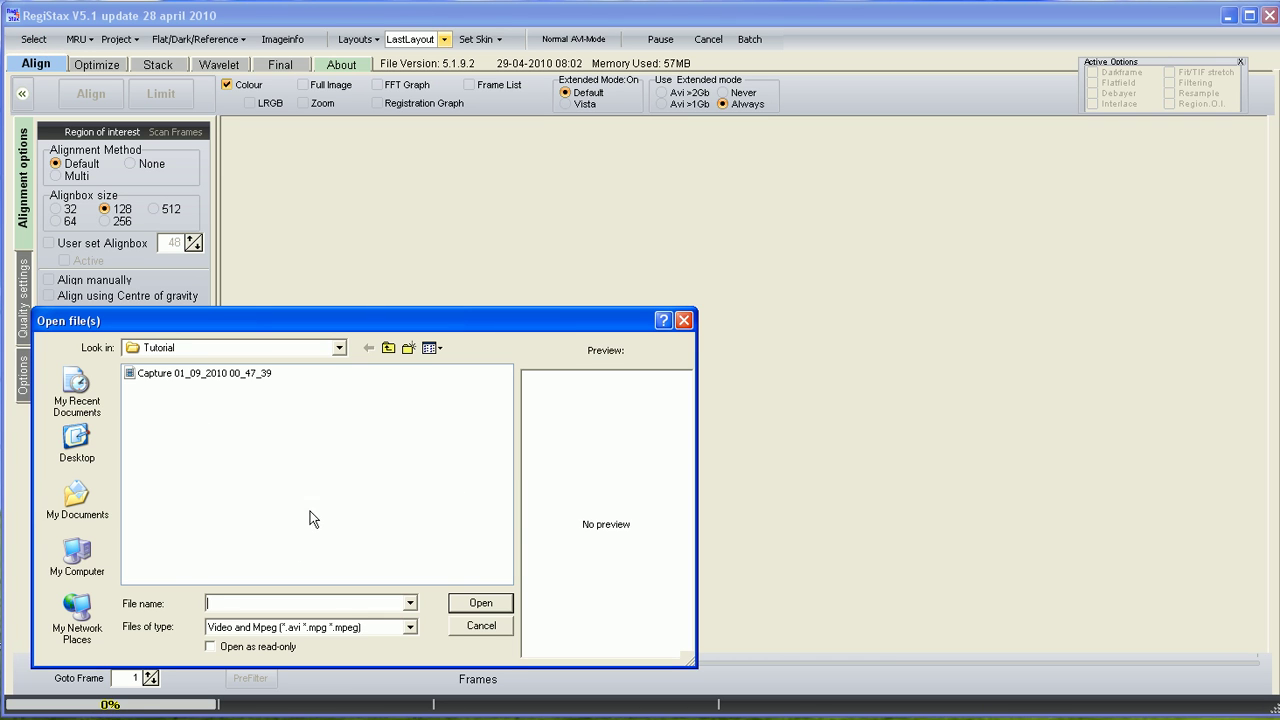
click(179, 378)
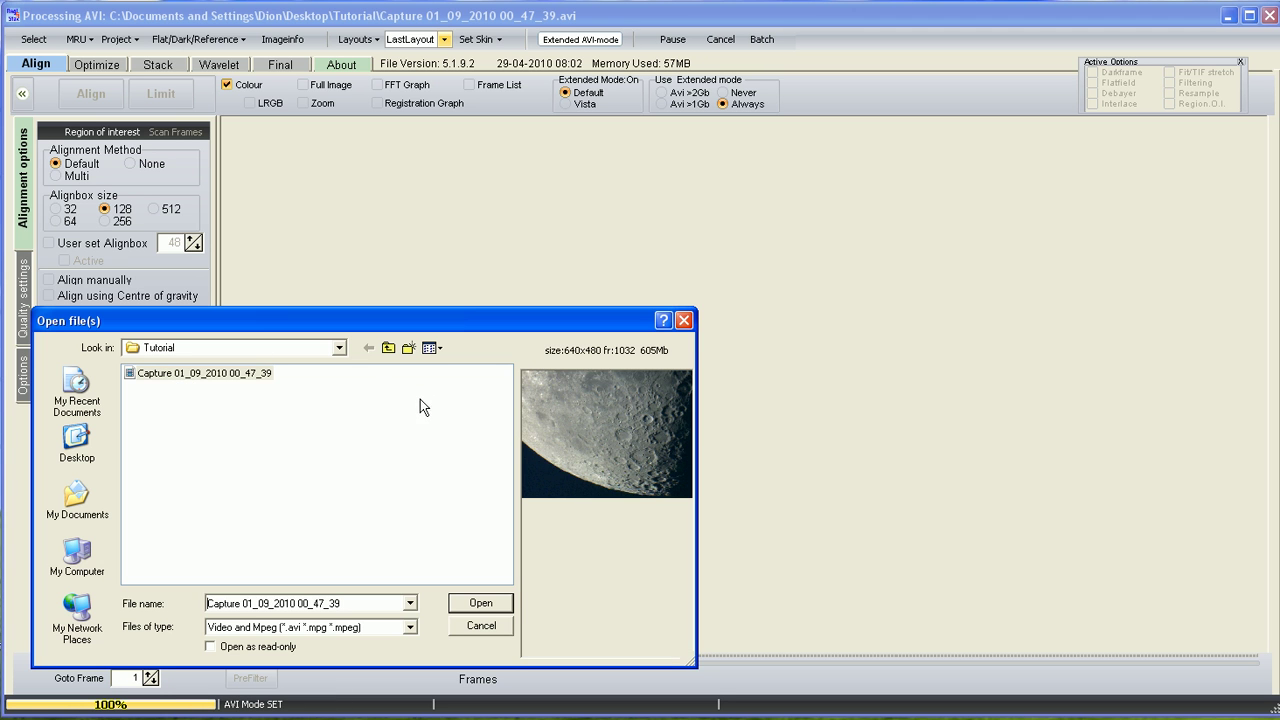
click(477, 602)
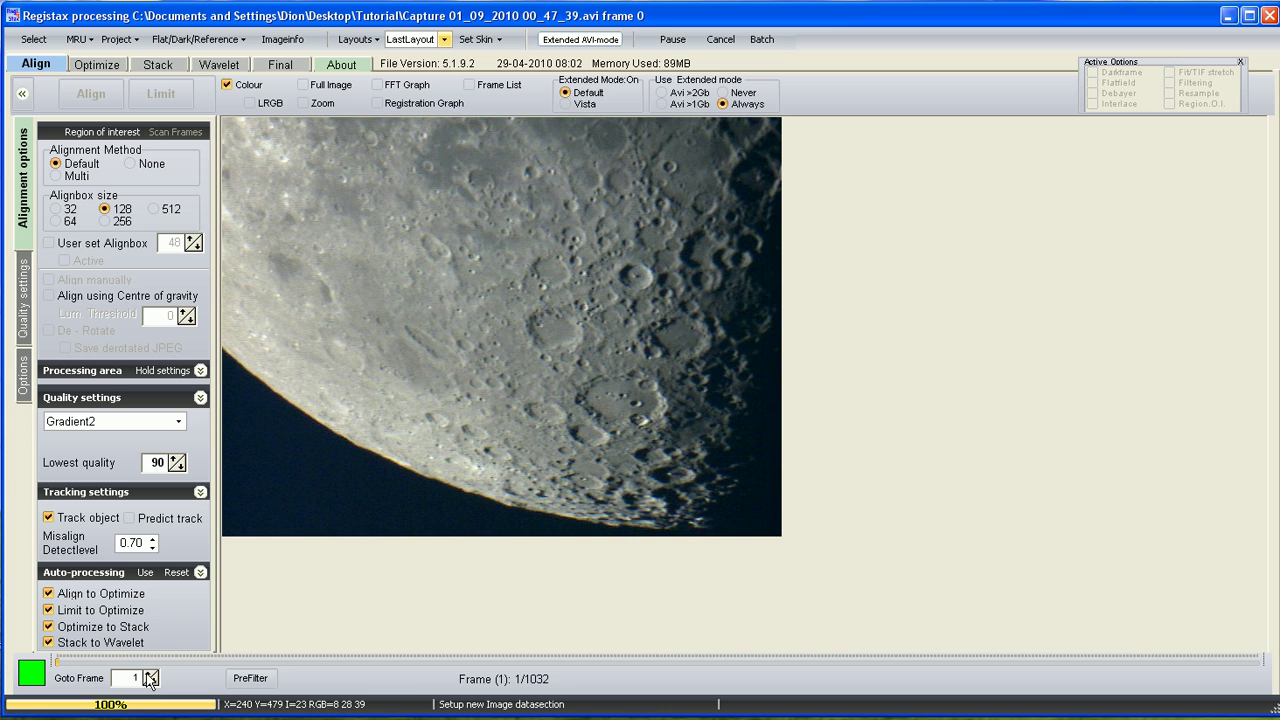
Step: Step through the 1032-frame video forward and back to display frame 8
click(148, 676)
click(148, 676)
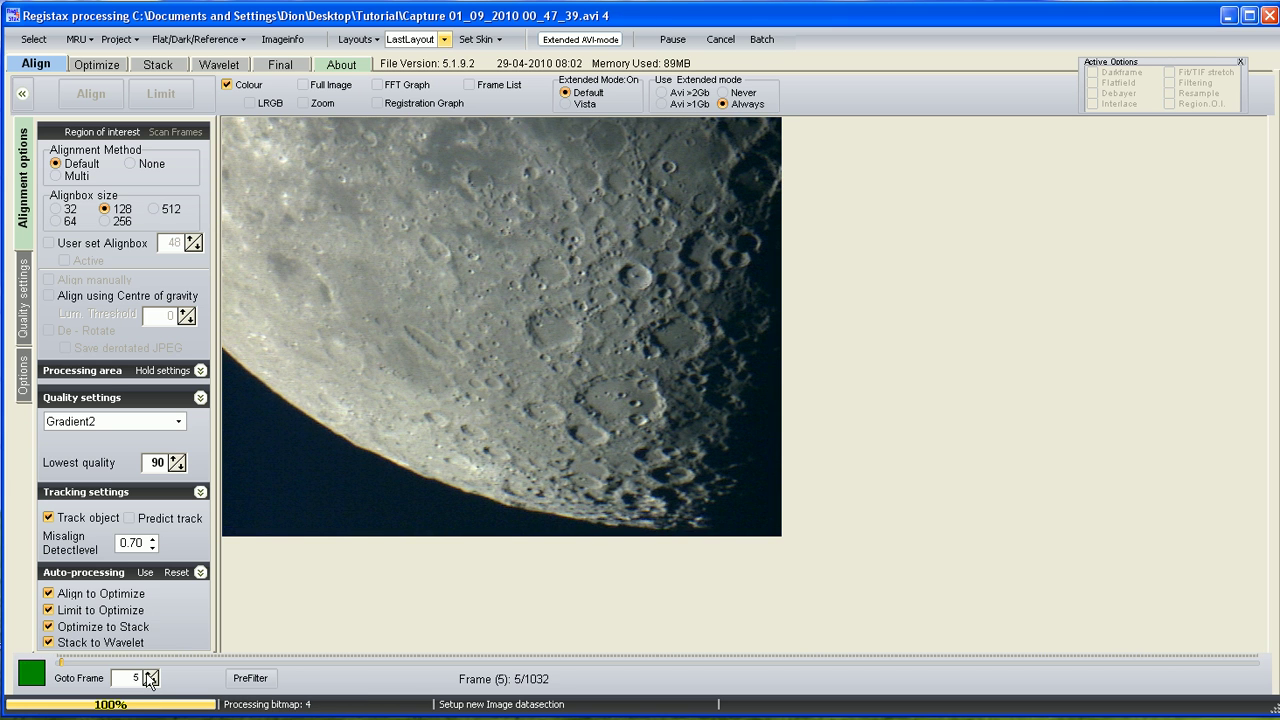
click(148, 676)
click(148, 676)
click(148, 676)
click(148, 676)
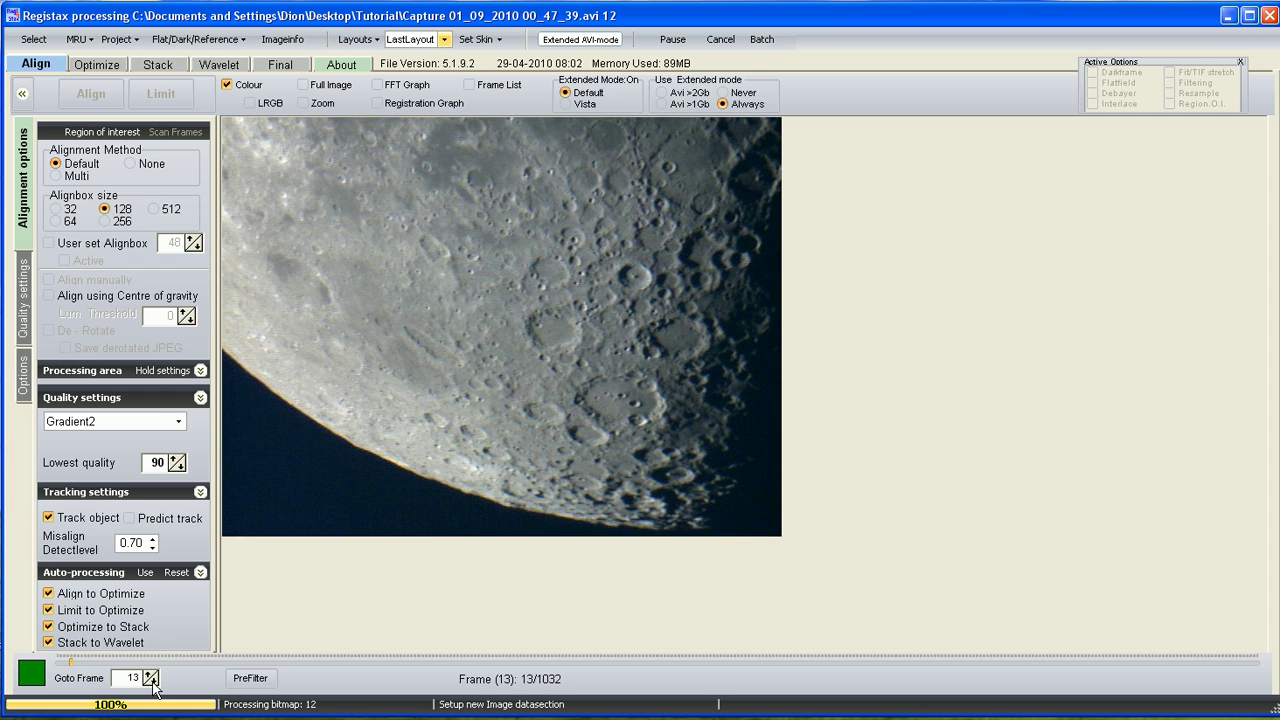
click(152, 683)
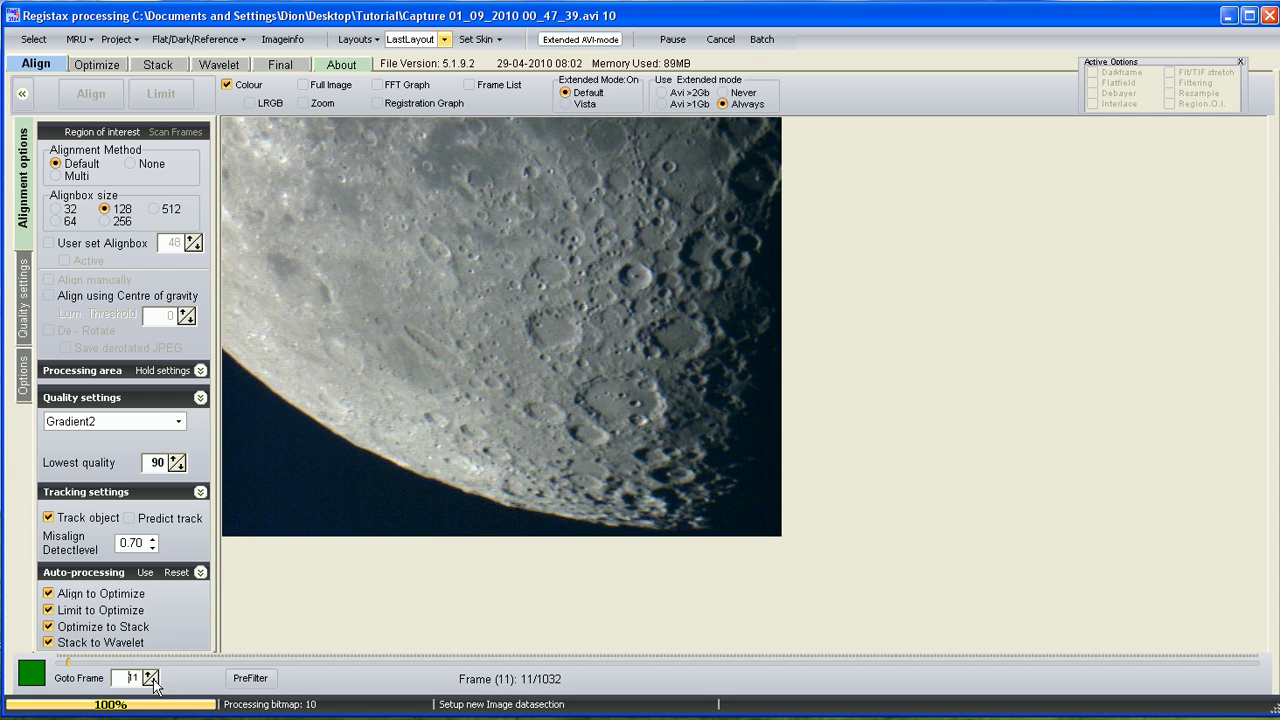
click(153, 684)
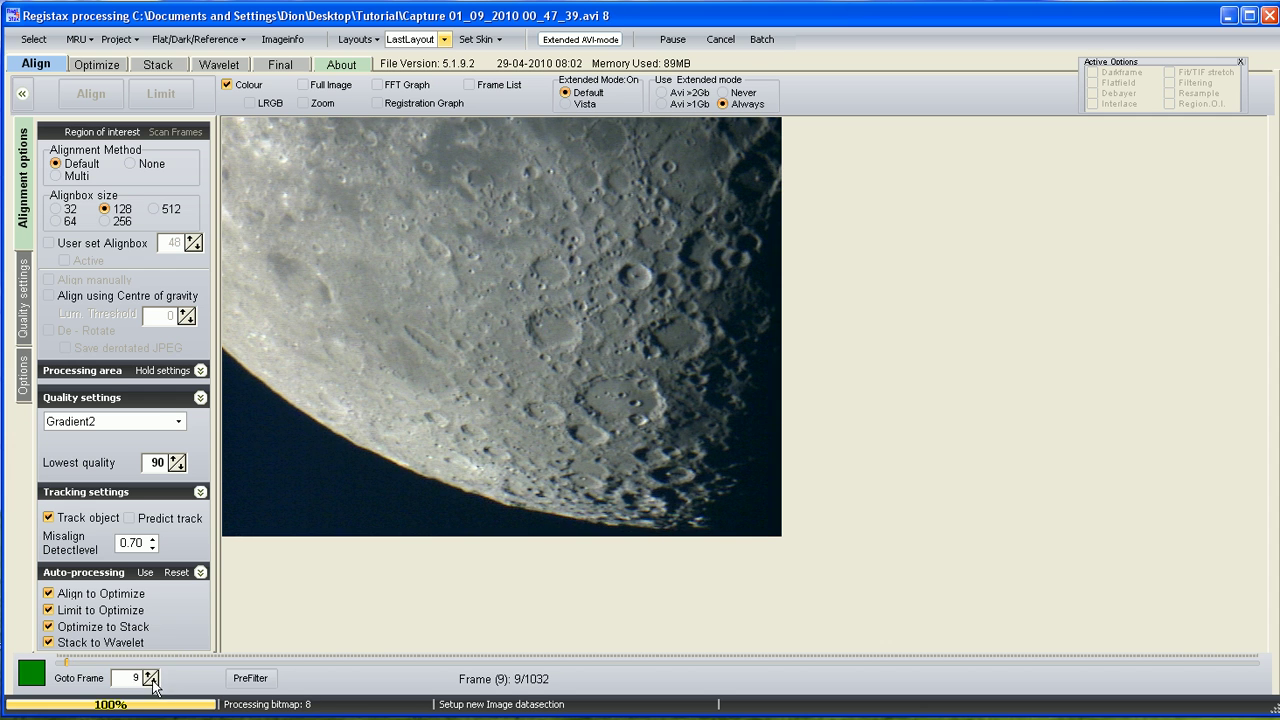
click(153, 684)
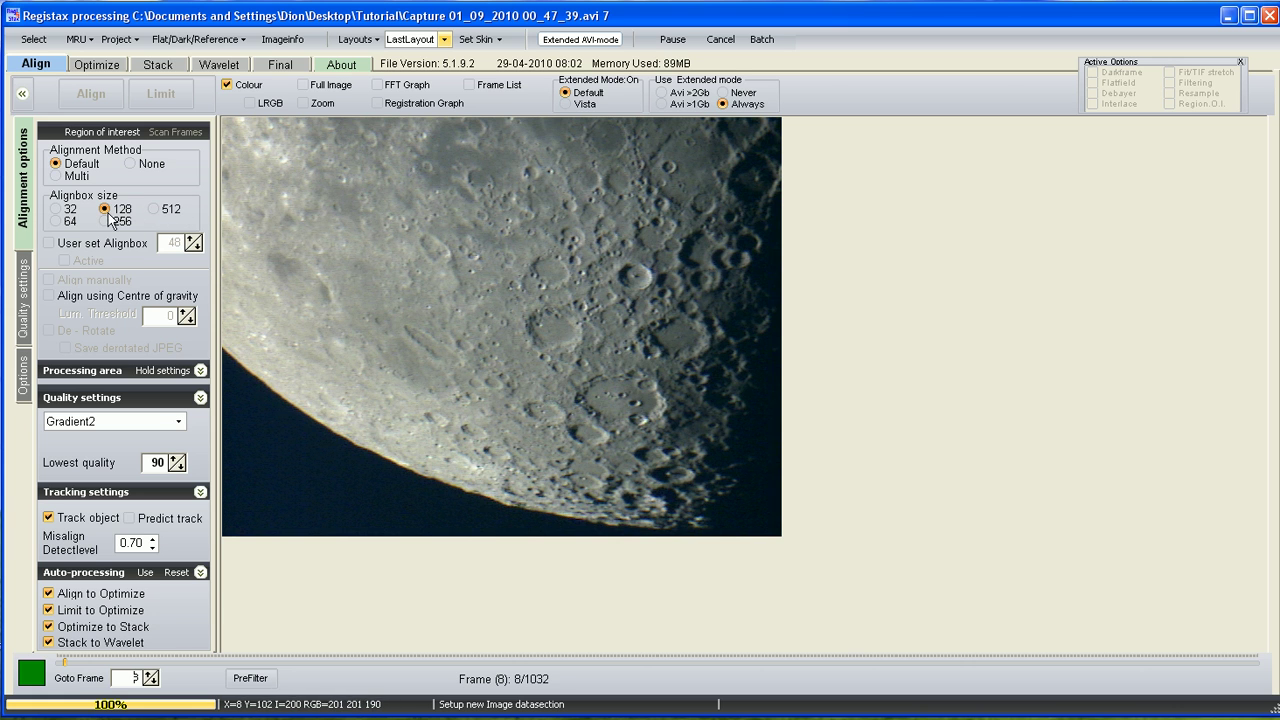
click(104, 221)
click(55, 208)
click(55, 222)
click(106, 209)
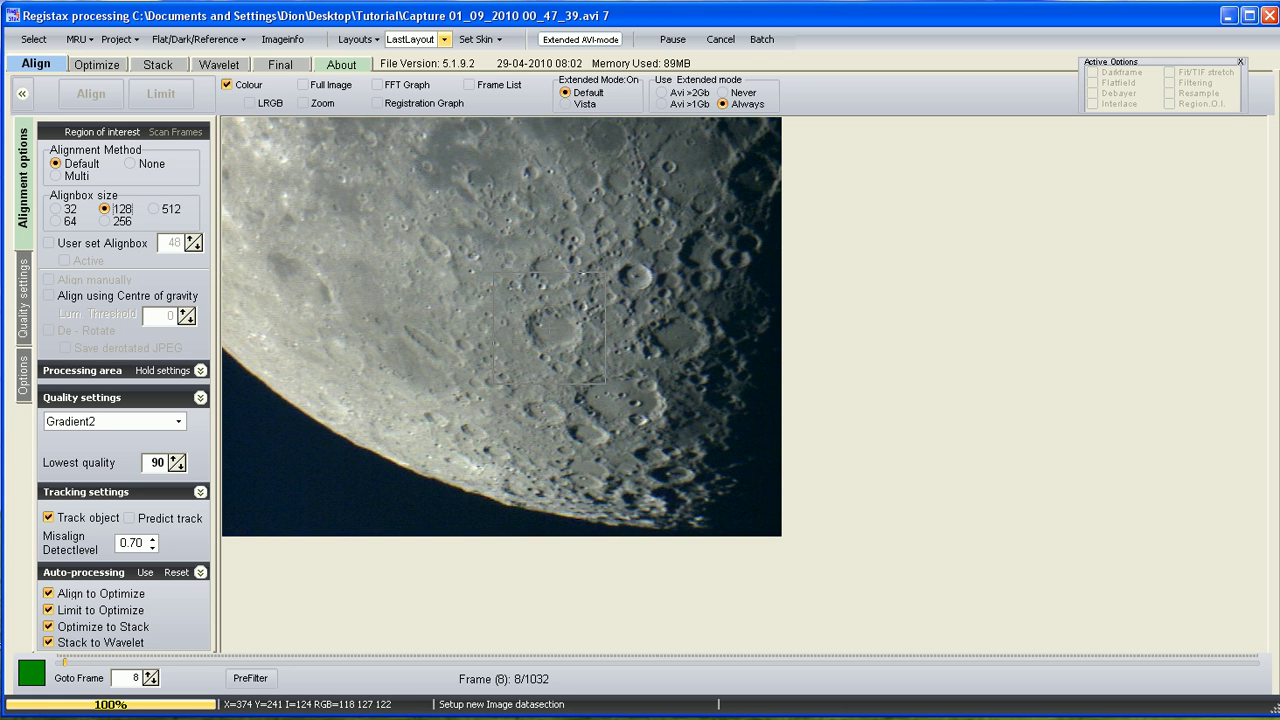
click(105, 221)
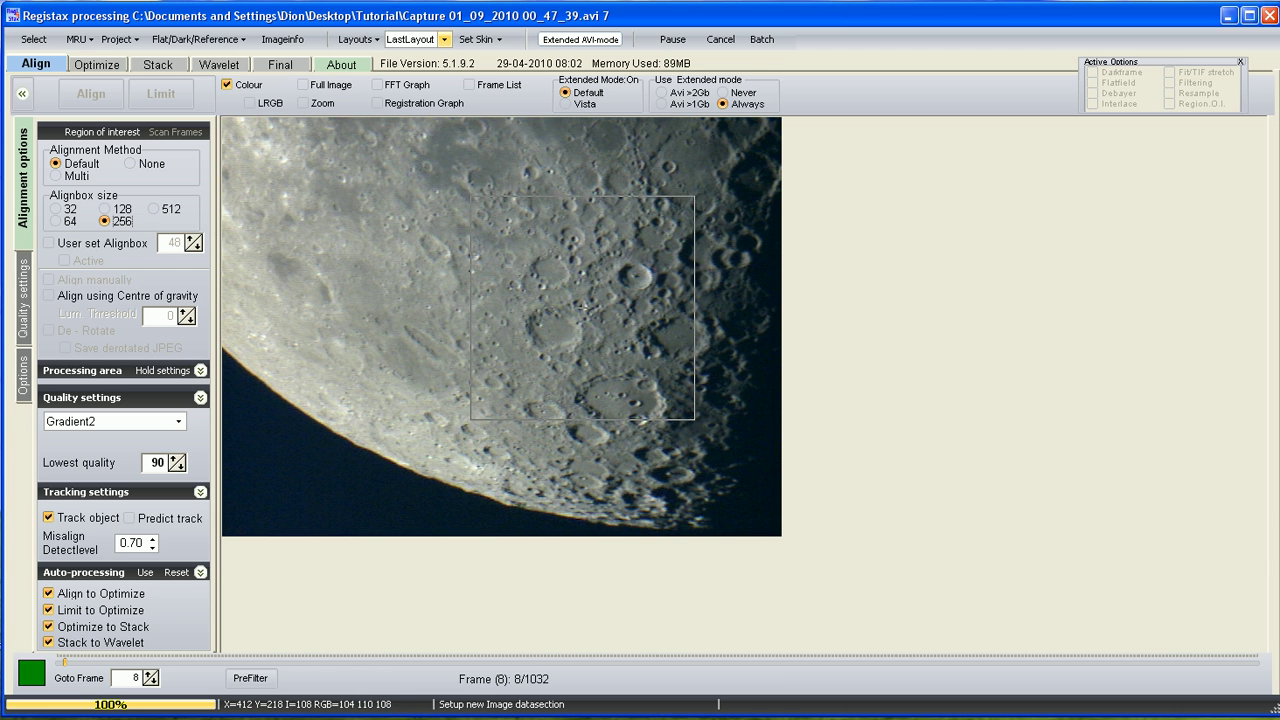
Step: Place the 256 alignment box over the crater field near the image centre
click(578, 306)
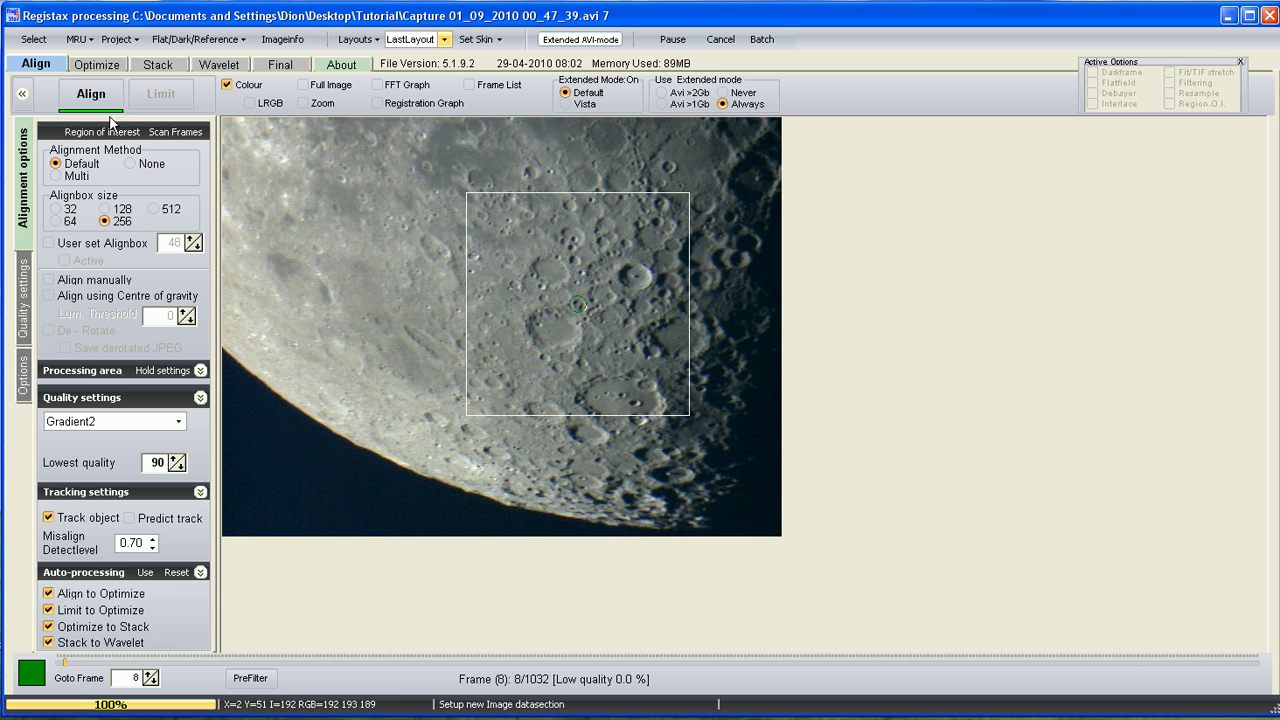
Step: Align all 1032 frames, keeping 350 above the 90% quality limit
click(75, 100)
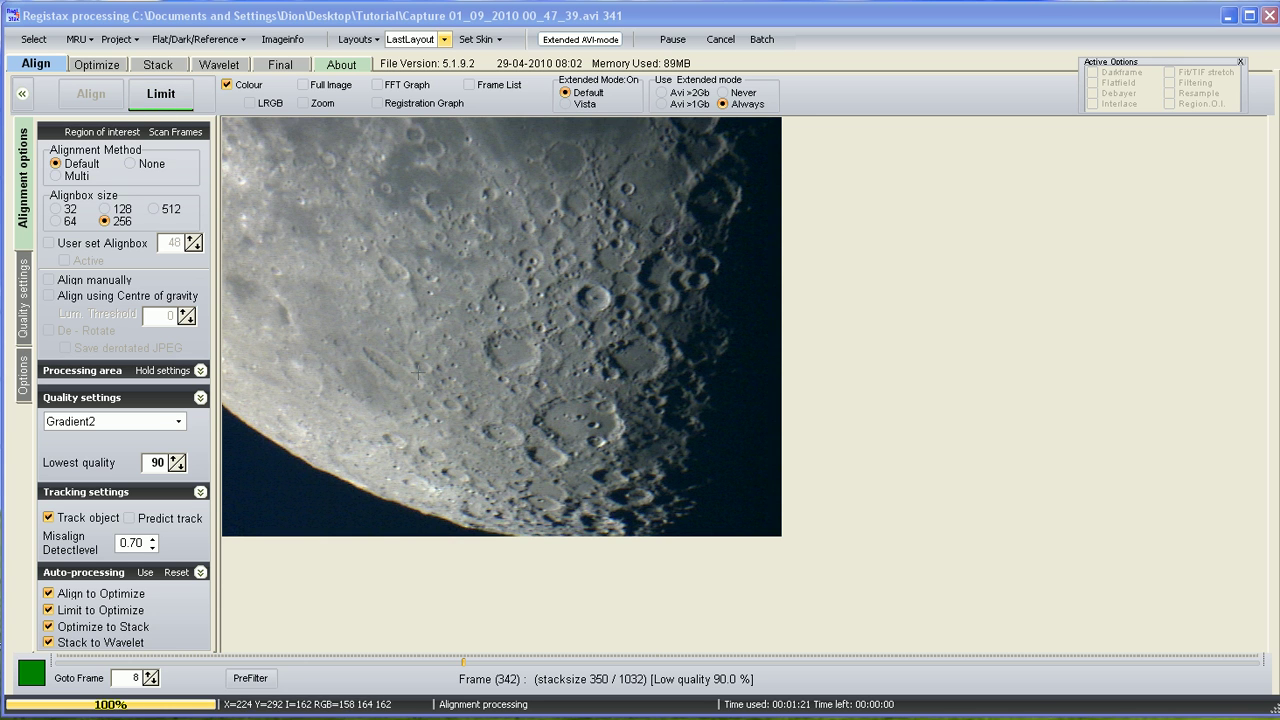
Step: Apply Limit to keep the best 350 frames and enter the optimizer stage
click(156, 98)
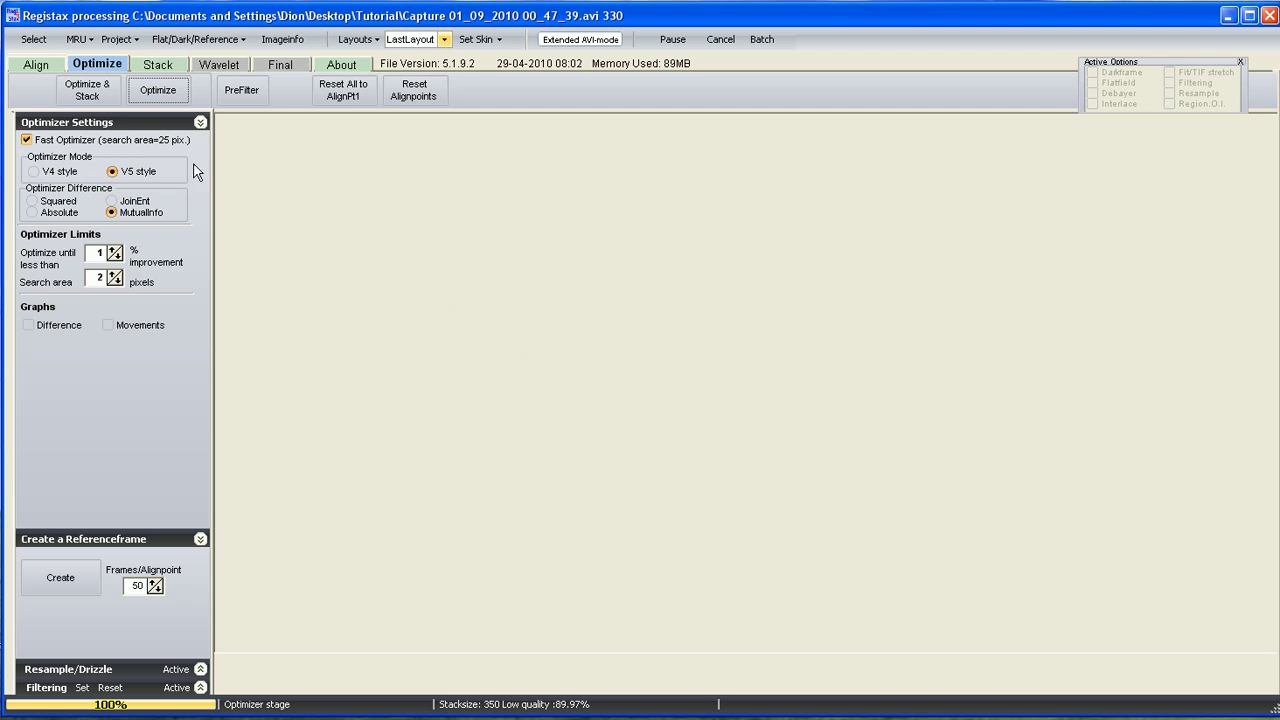
Step: Optimize and stack the 350 selected frames into the wavelet stage
click(88, 95)
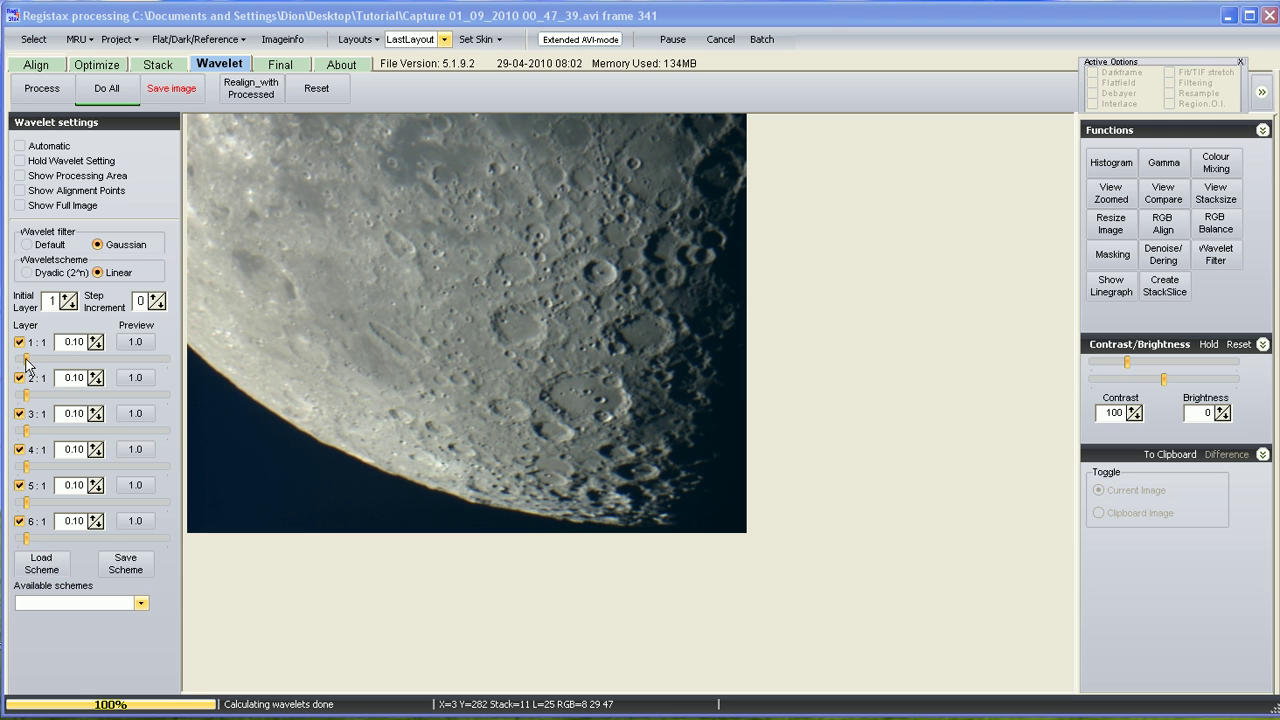
Step: Tune wavelet layer 1 sharpening, pushing it high then settling it at 31.2
drag(27, 361, 61, 358)
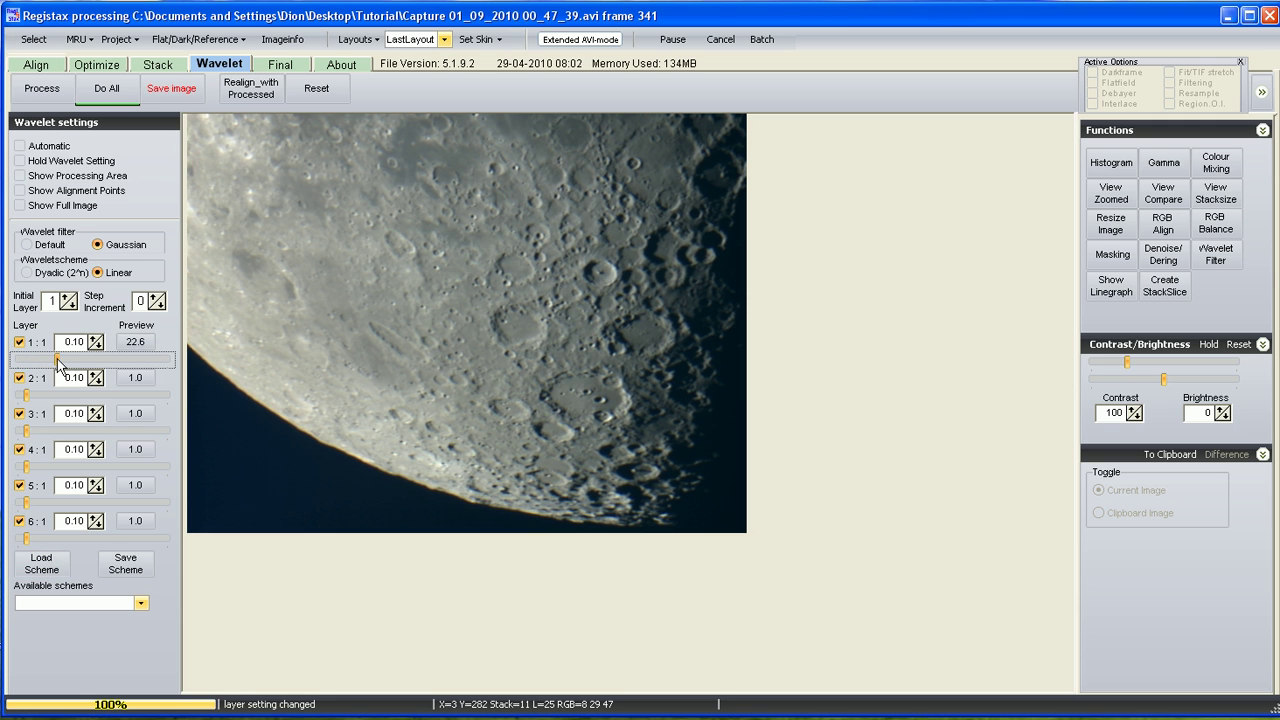
drag(61, 358, 59, 360)
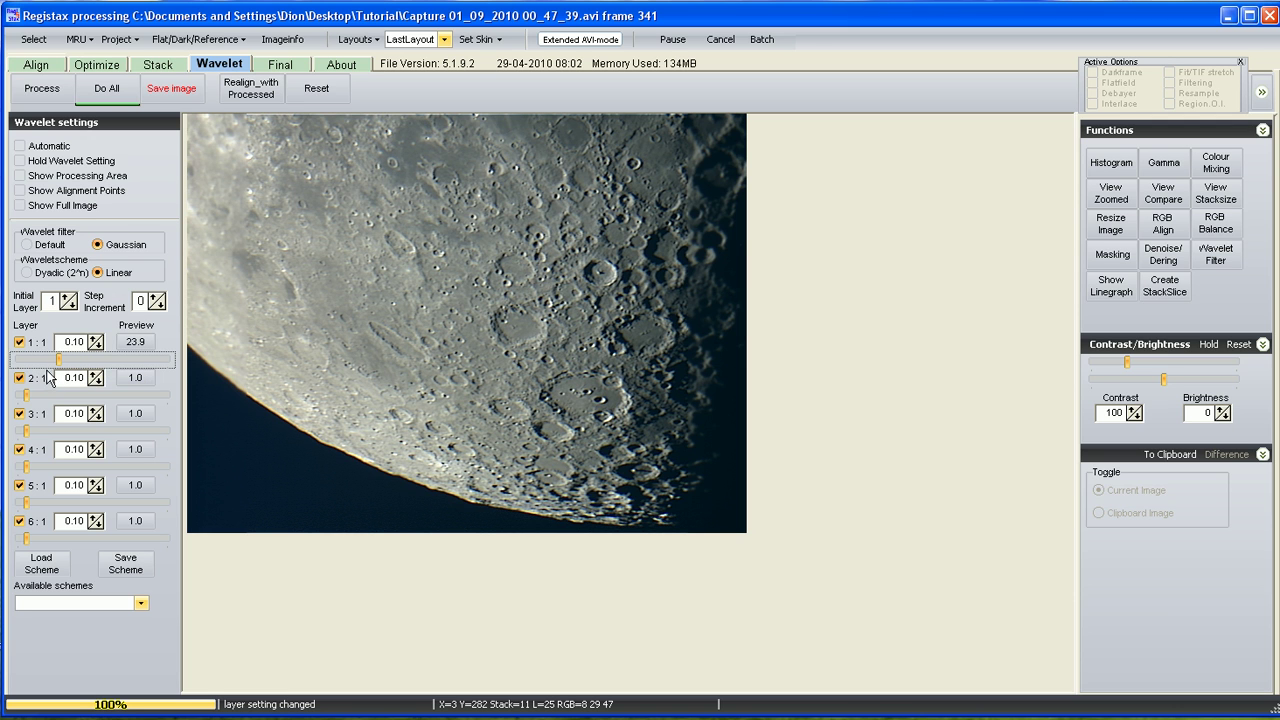
drag(59, 360, 185, 370)
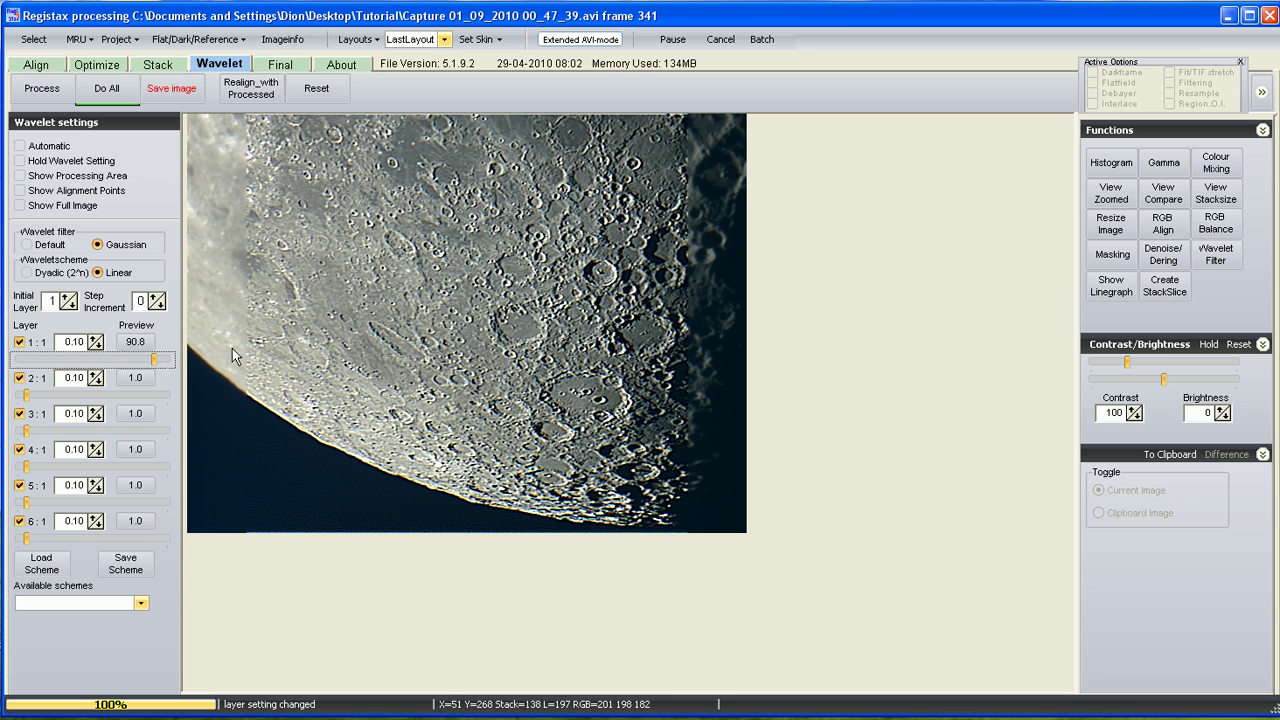
drag(153, 361, 76, 364)
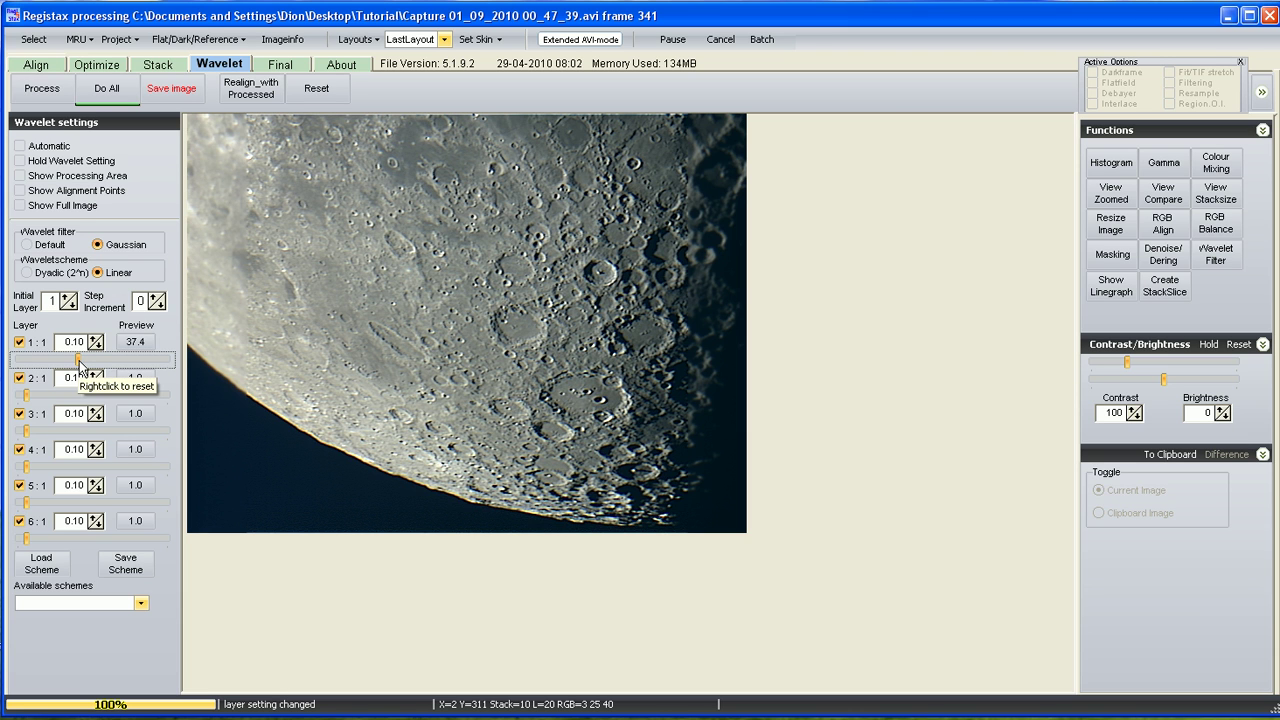
drag(77, 360, 78, 359)
drag(80, 360, 72, 362)
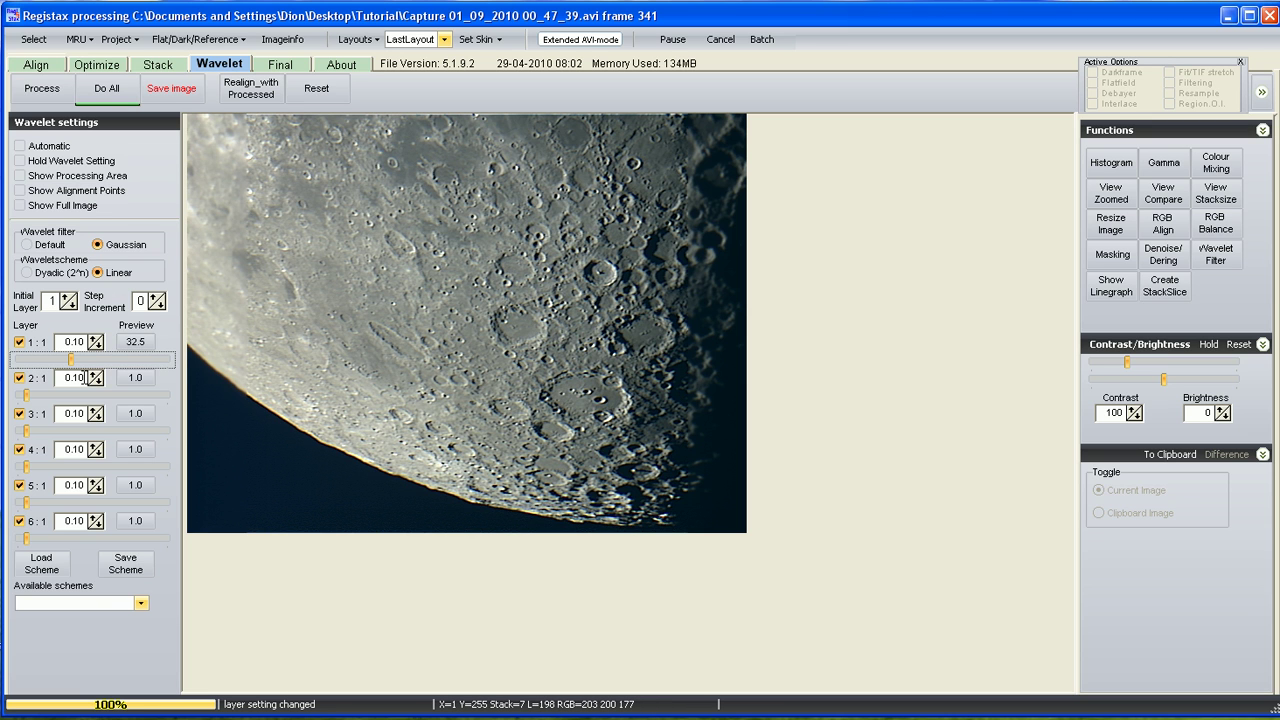
drag(71, 364, 69, 364)
Step: Boost wavelet layer 2 strongly, then back it off to about 18.3, with layer 3 at 12.8
drag(29, 398, 37, 394)
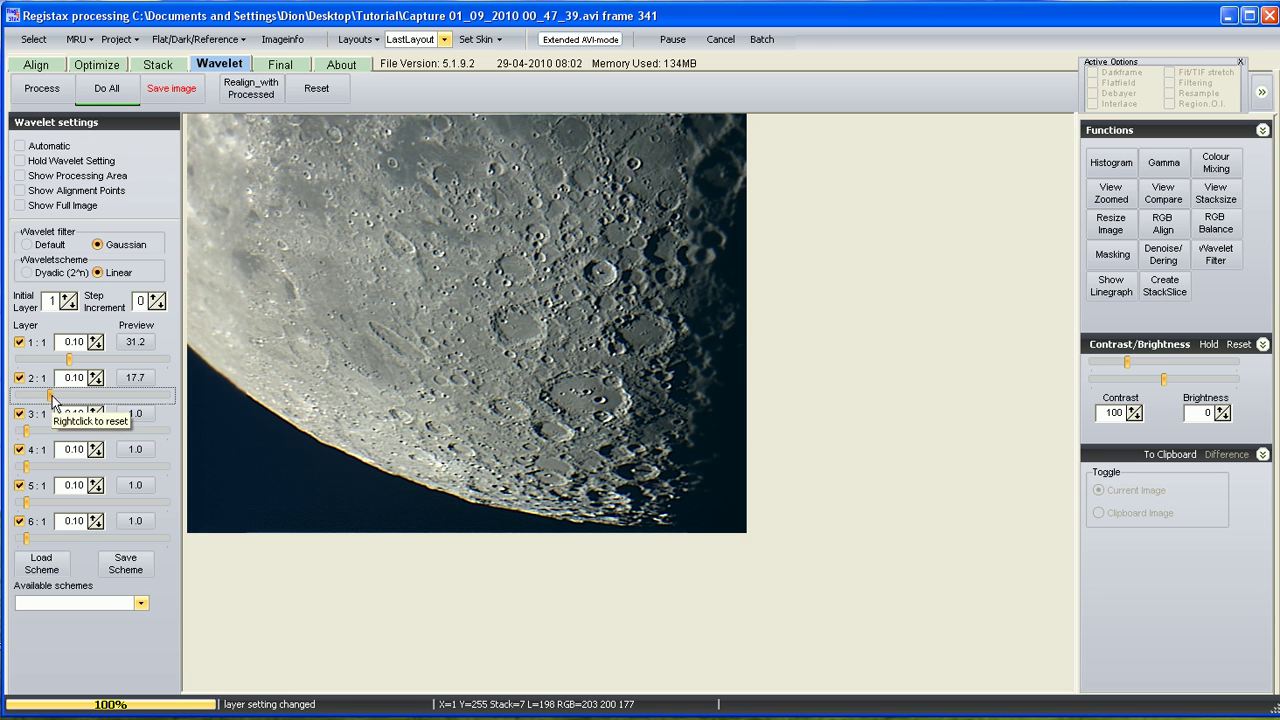
drag(37, 398, 134, 395)
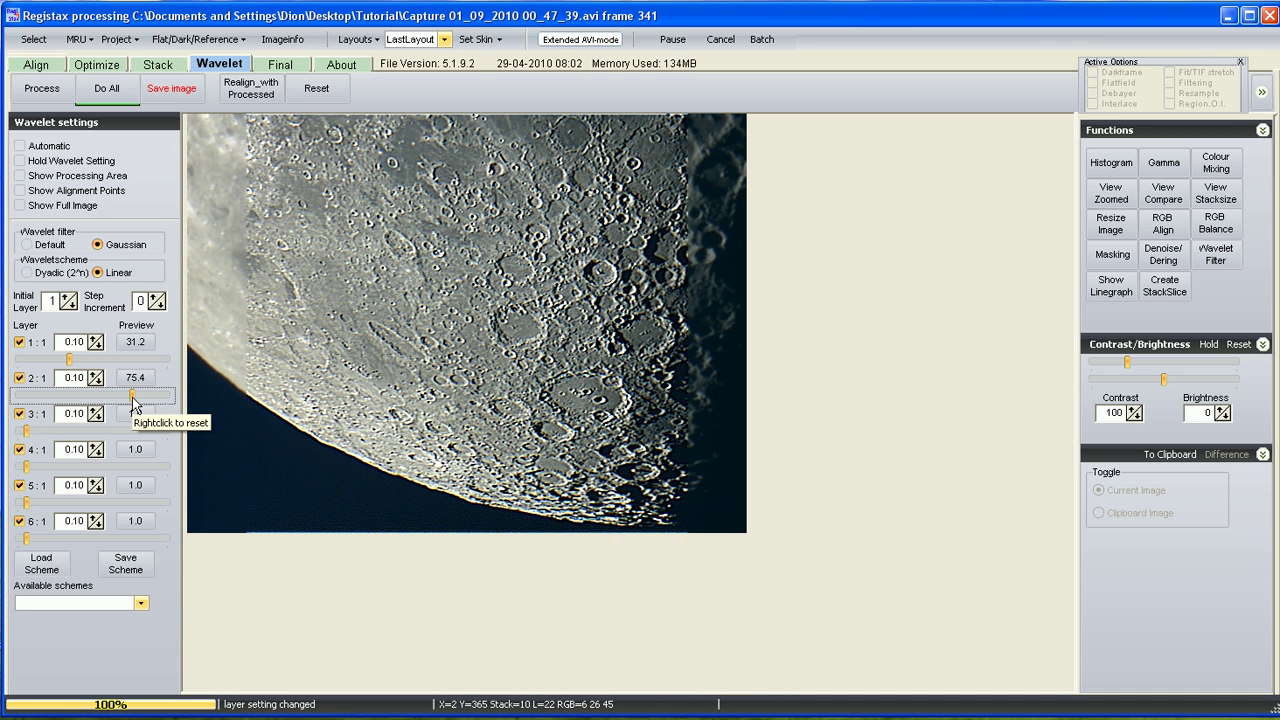
drag(132, 397, 67, 397)
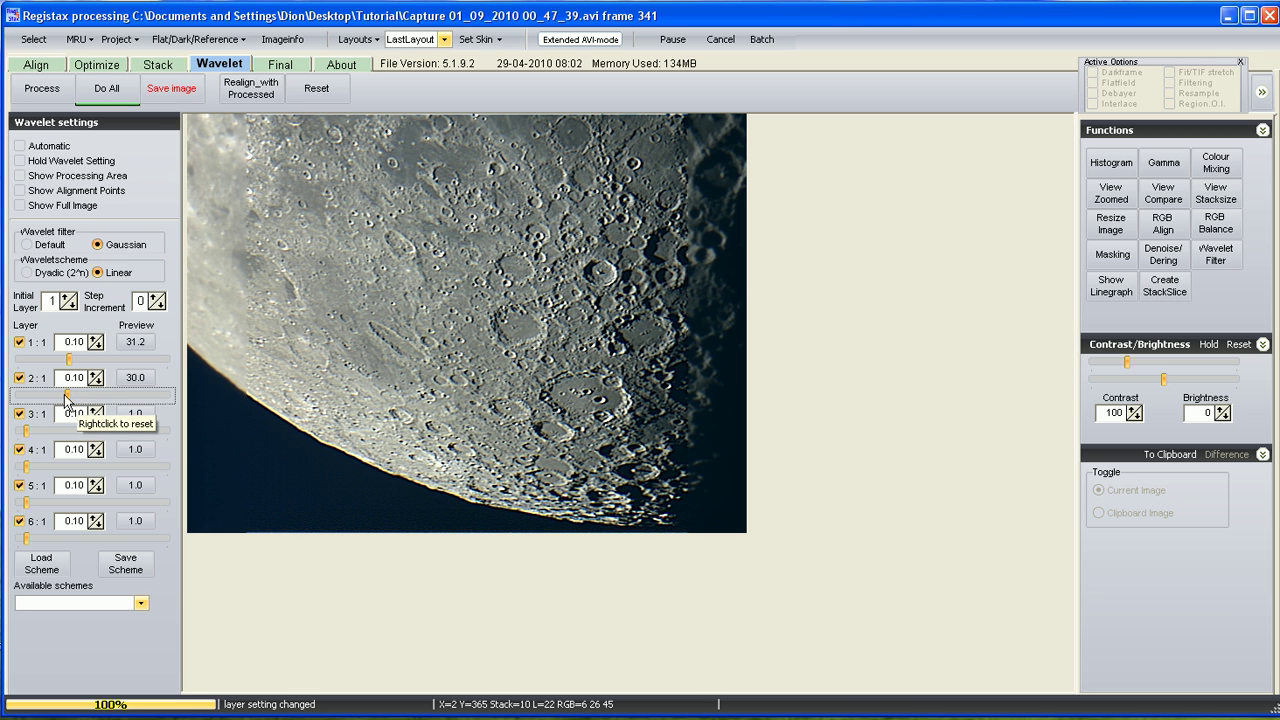
mouse_move(66, 397)
mouse_down()
mouse_move(51, 397)
mouse_move(36, 431)
mouse_move(53, 431)
mouse_move(29, 467)
mouse_move(41, 466)
mouse_move(29, 537)
mouse_up()
Step: Lighten wavelet layers 4–6 to 8.5, 4.2, 3.6 and ease layer 2 to 15.3
click(39, 466)
drag(40, 467, 36, 467)
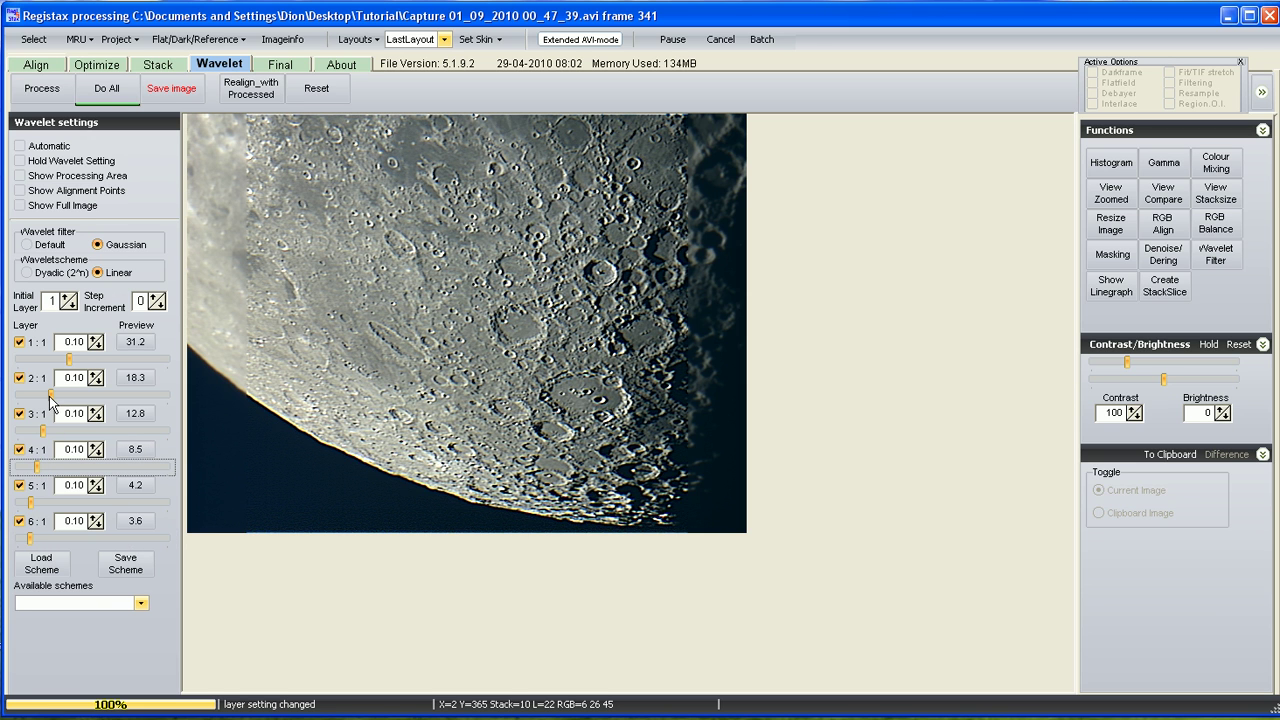
drag(49, 394, 44, 394)
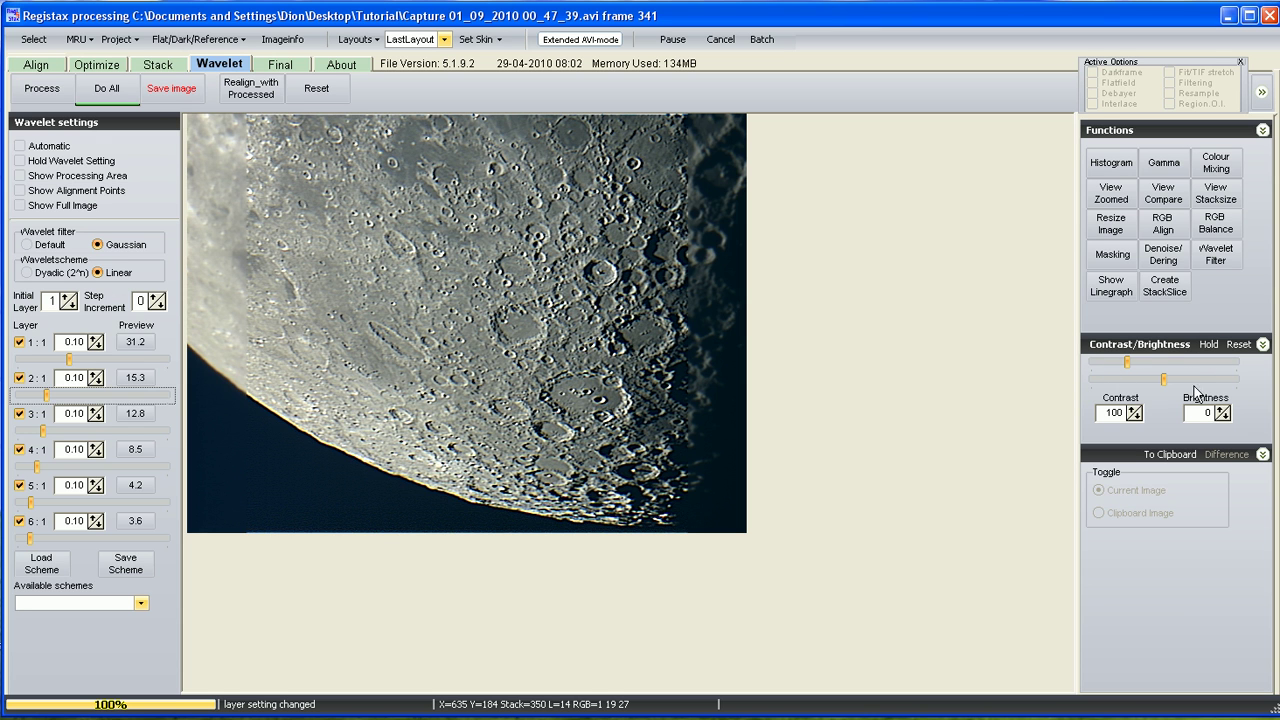
Step: Nudge the Contrast slider until contrast settles at 104
drag(1127, 363, 1136, 363)
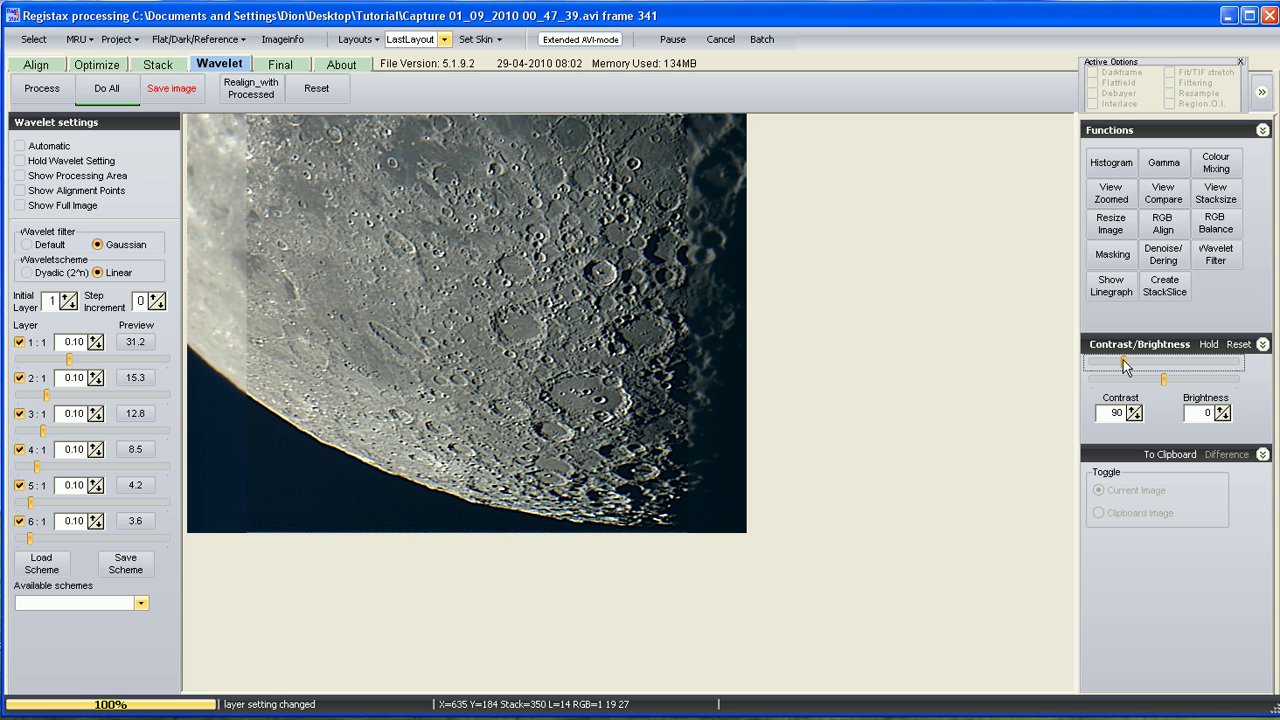
drag(1123, 362, 1126, 364)
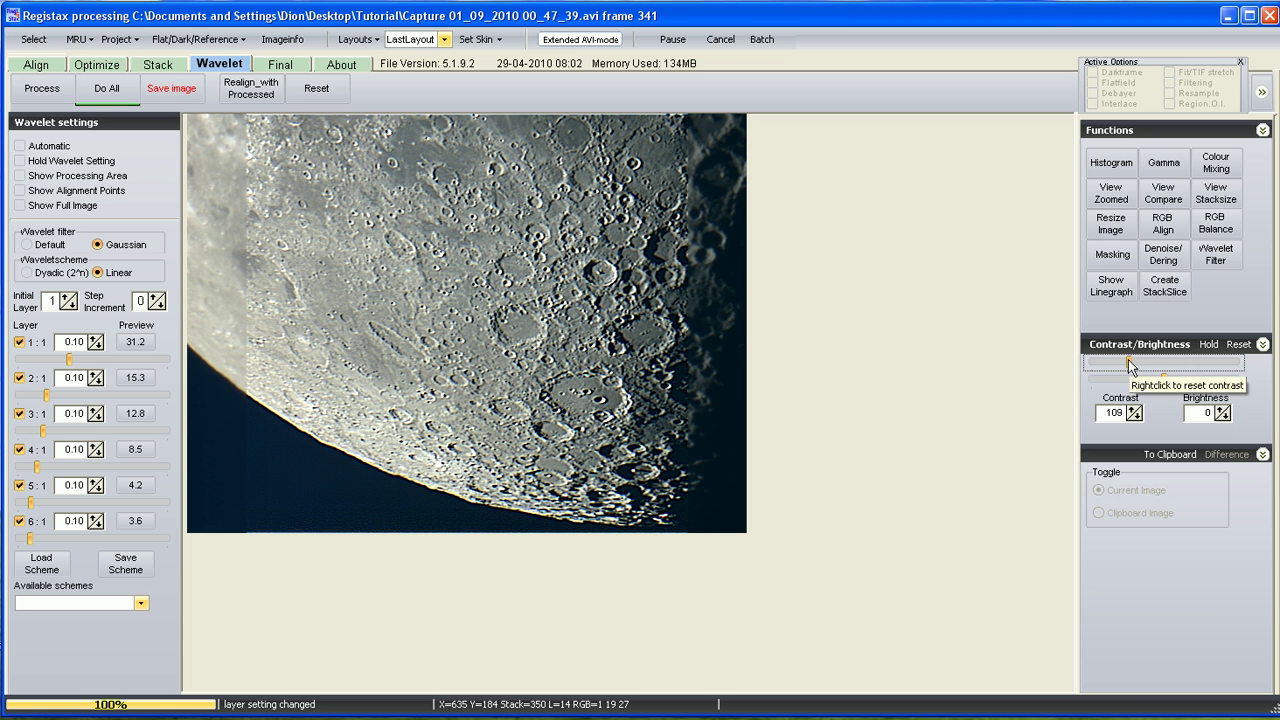
drag(1130, 364, 1128, 360)
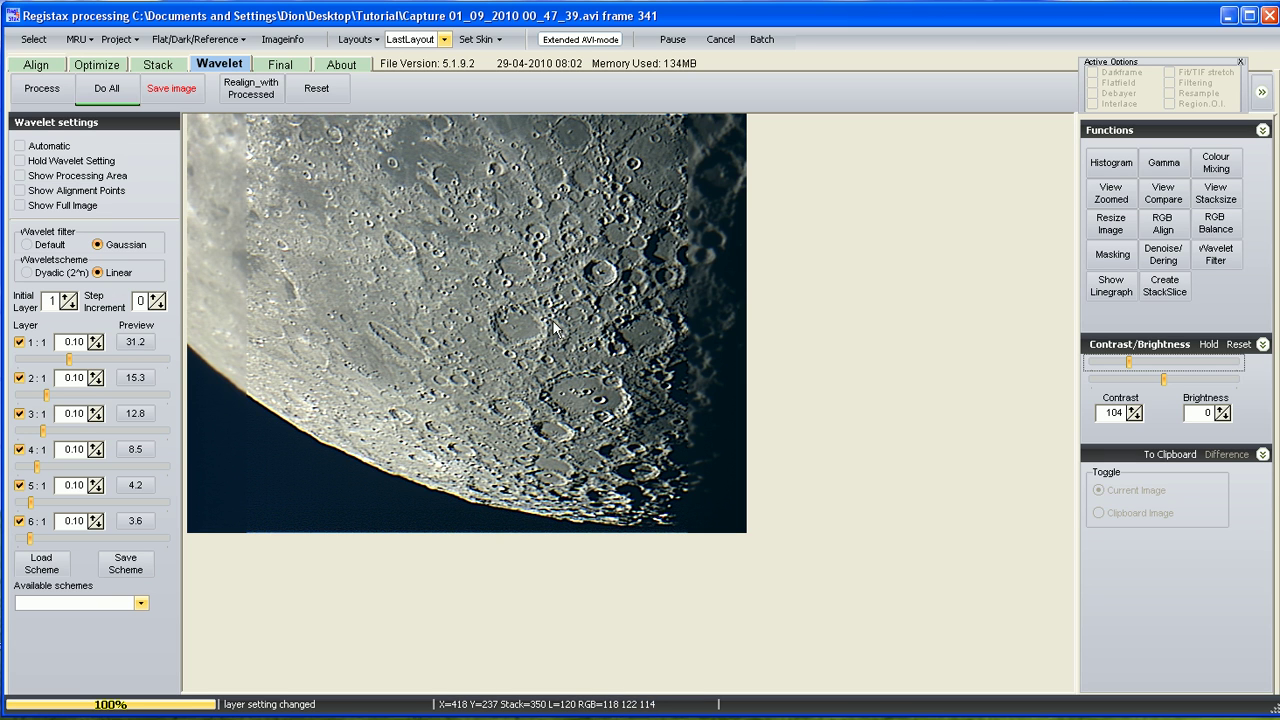
Step: Run the RGB Alignment estimate for the red and blue channels, which leaves both offsets at zero
click(1153, 230)
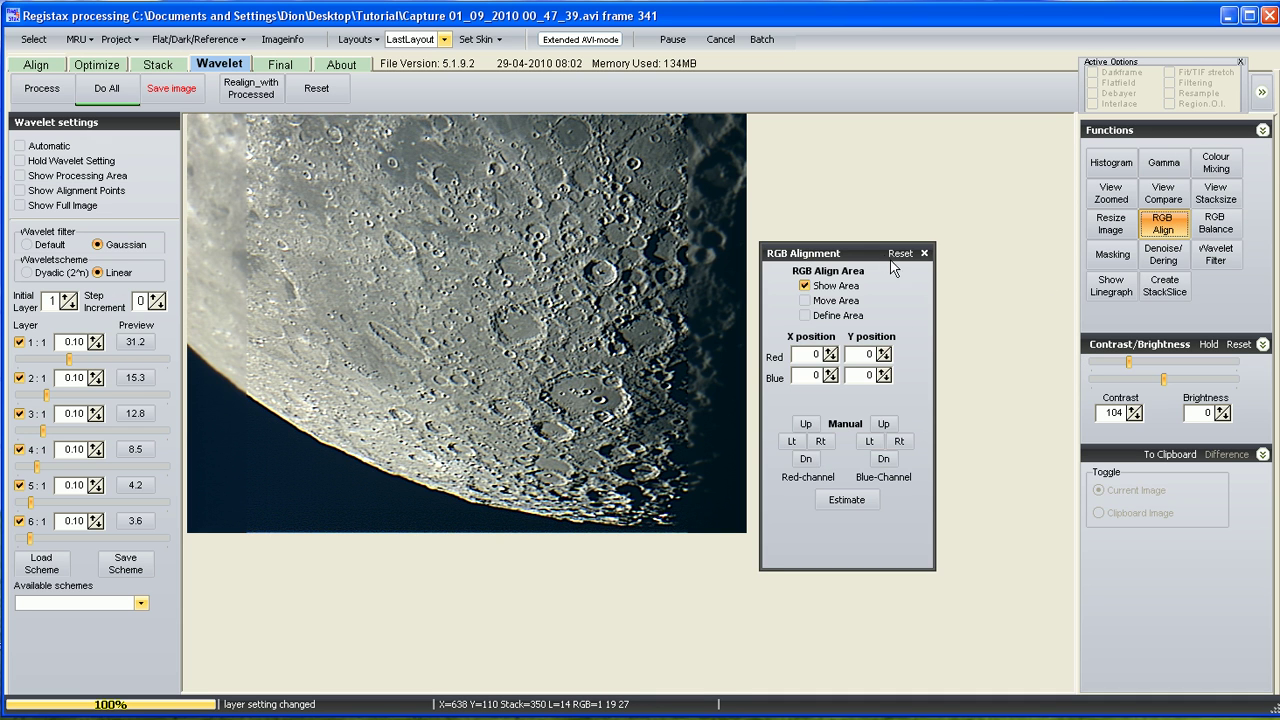
drag(862, 254, 652, 218)
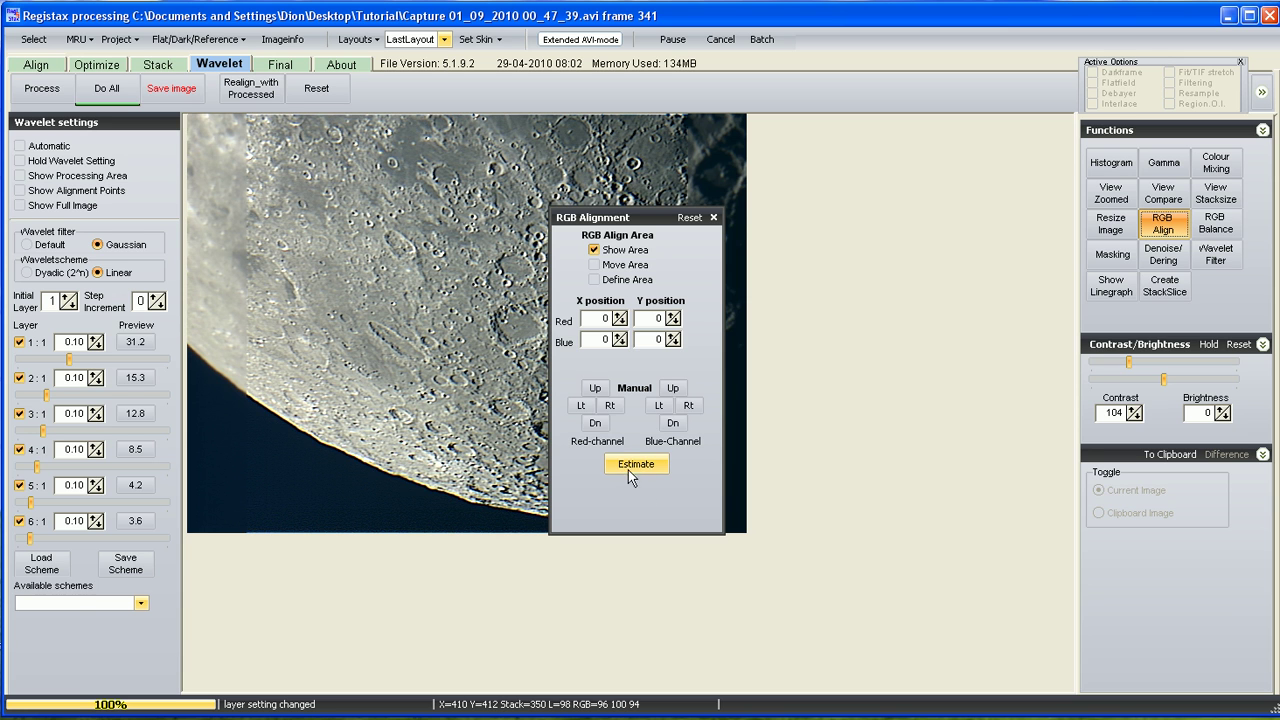
click(713, 217)
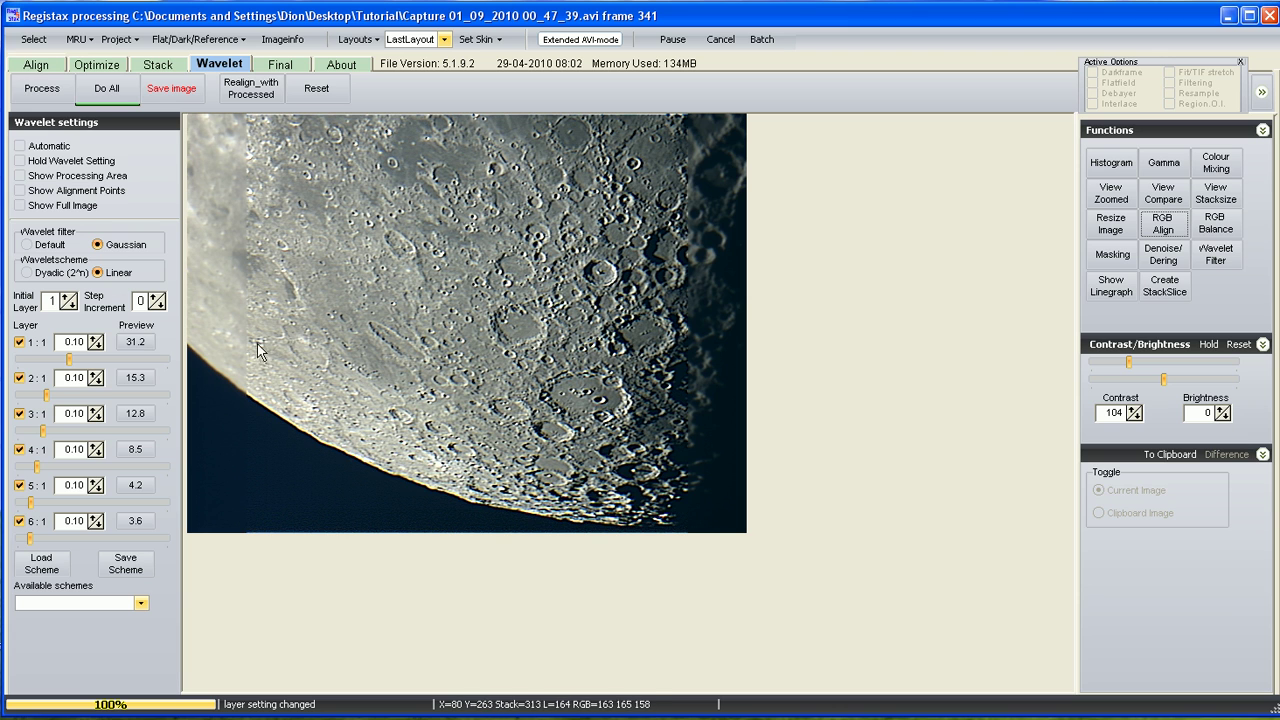
Step: Apply Do All processing to the full moon image and go to the Final stage
click(106, 95)
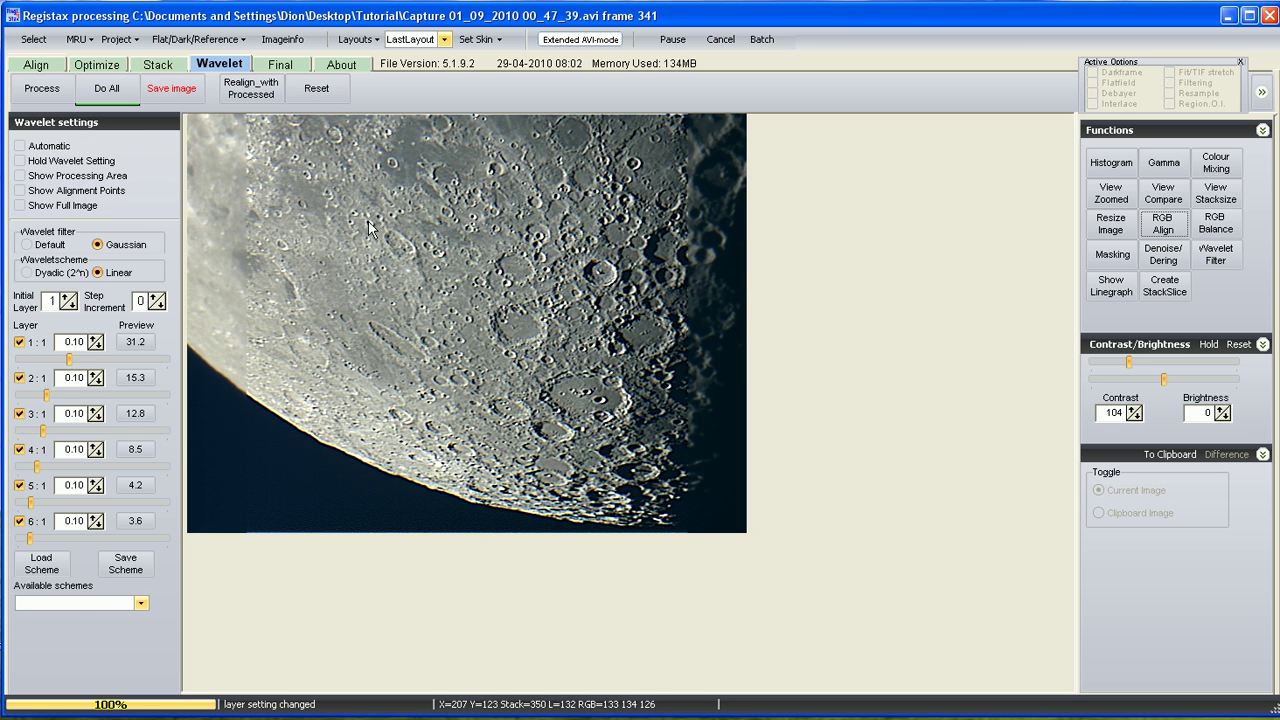
click(106, 88)
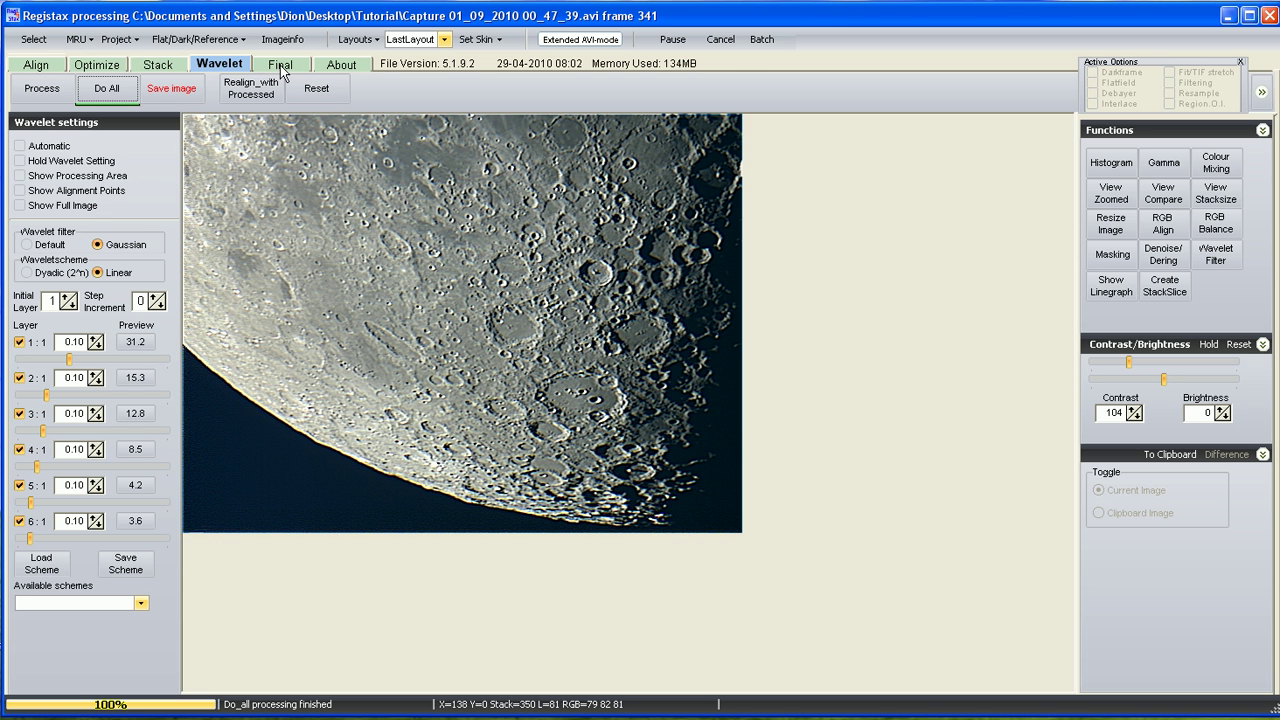
click(282, 67)
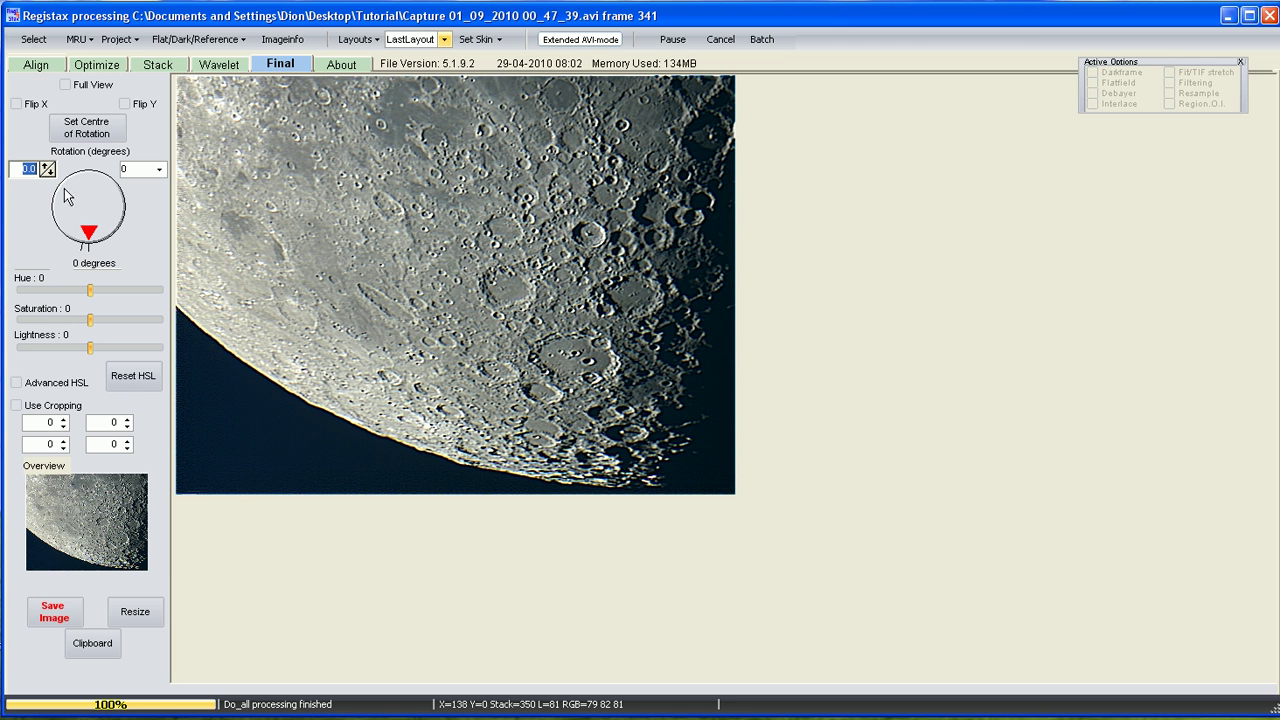
mouse_move(89, 234)
mouse_down()
mouse_move(63, 208)
mouse_move(80, 182)
mouse_move(108, 222)
mouse_move(89, 236)
mouse_move(88, 182)
mouse_move(84, 238)
mouse_up()
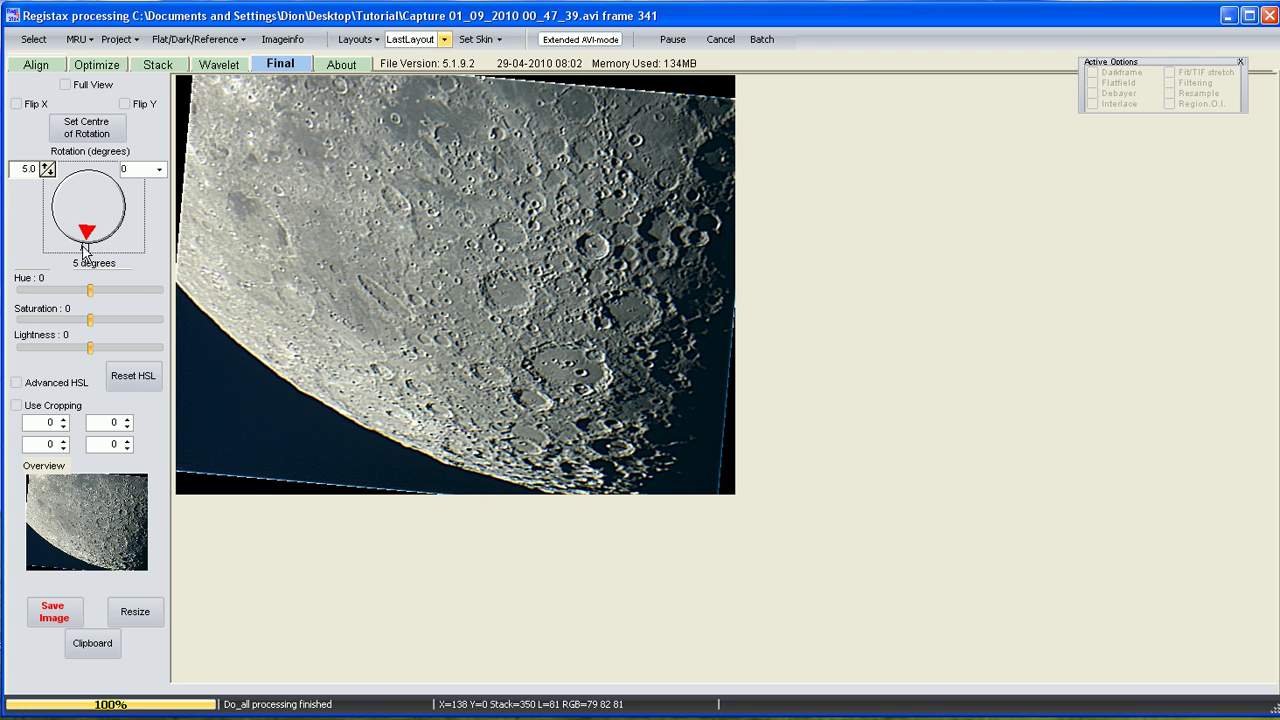
click(47, 173)
click(47, 173)
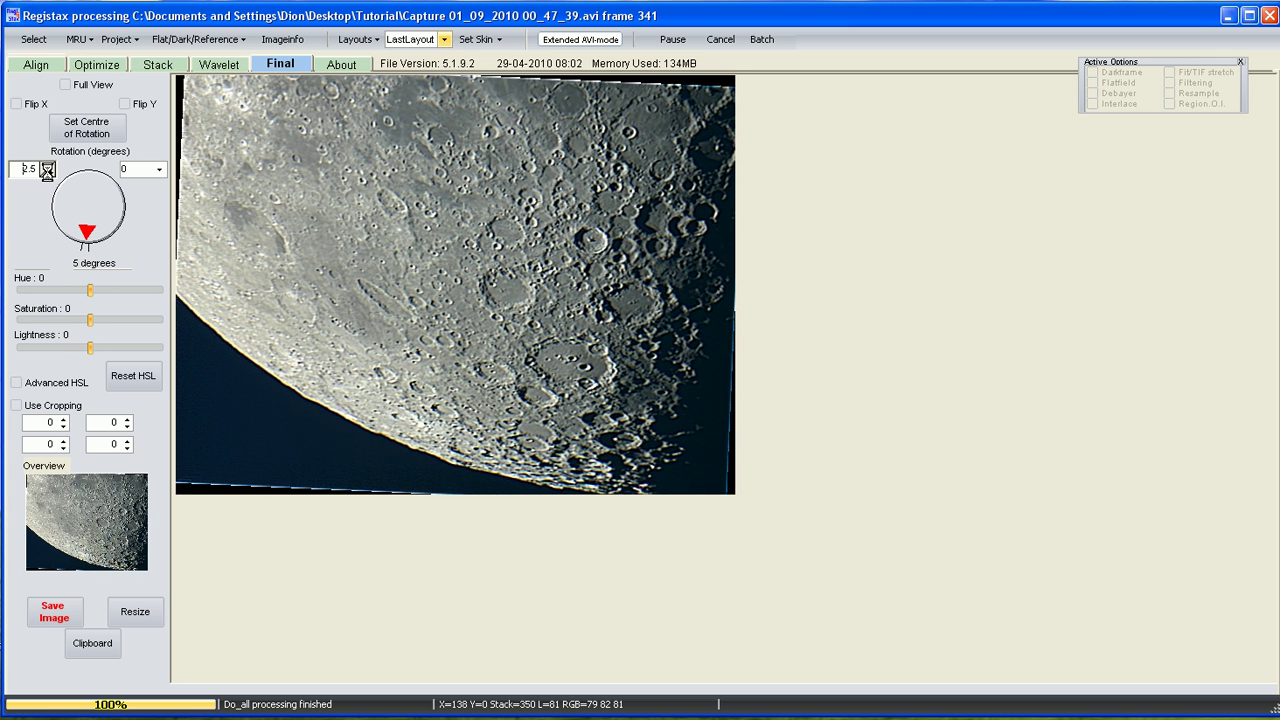
click(47, 173)
click(47, 173)
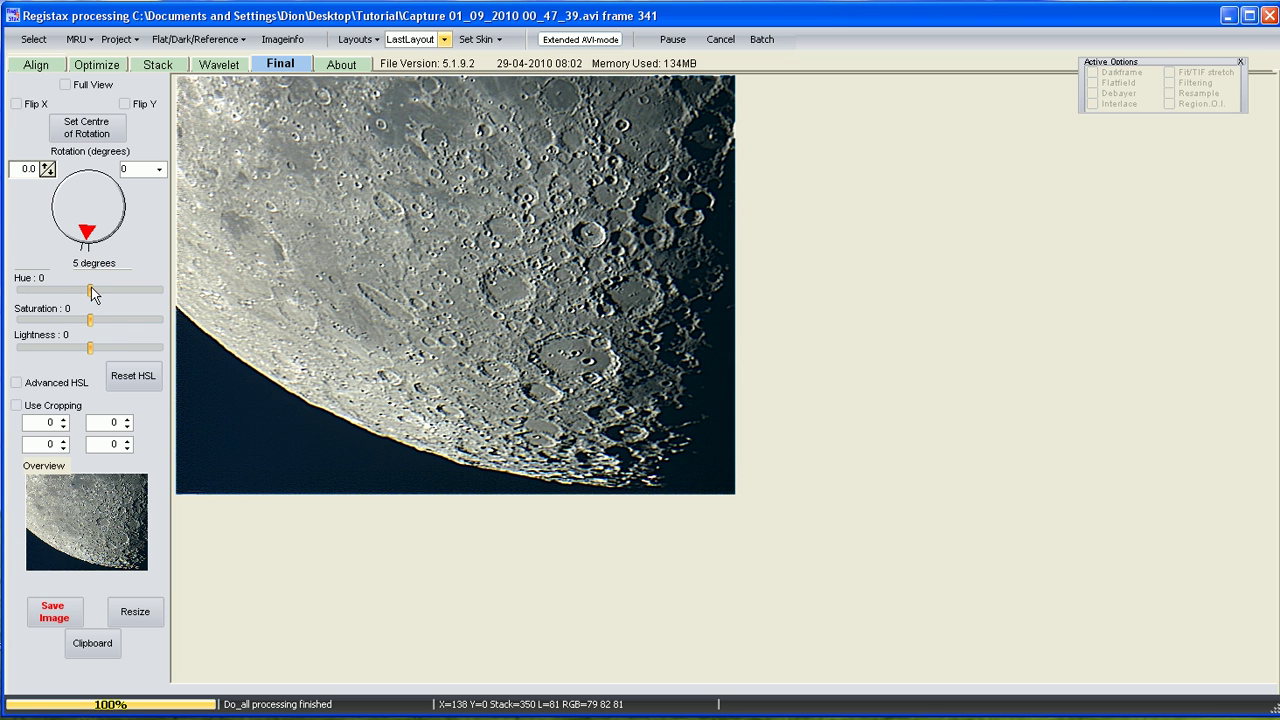
click(88, 289)
mouse_move(86, 289)
mouse_down()
mouse_move(65, 290)
mouse_move(99, 300)
mouse_move(63, 292)
mouse_move(122, 322)
mouse_move(70, 320)
mouse_move(81, 356)
mouse_move(70, 357)
mouse_up()
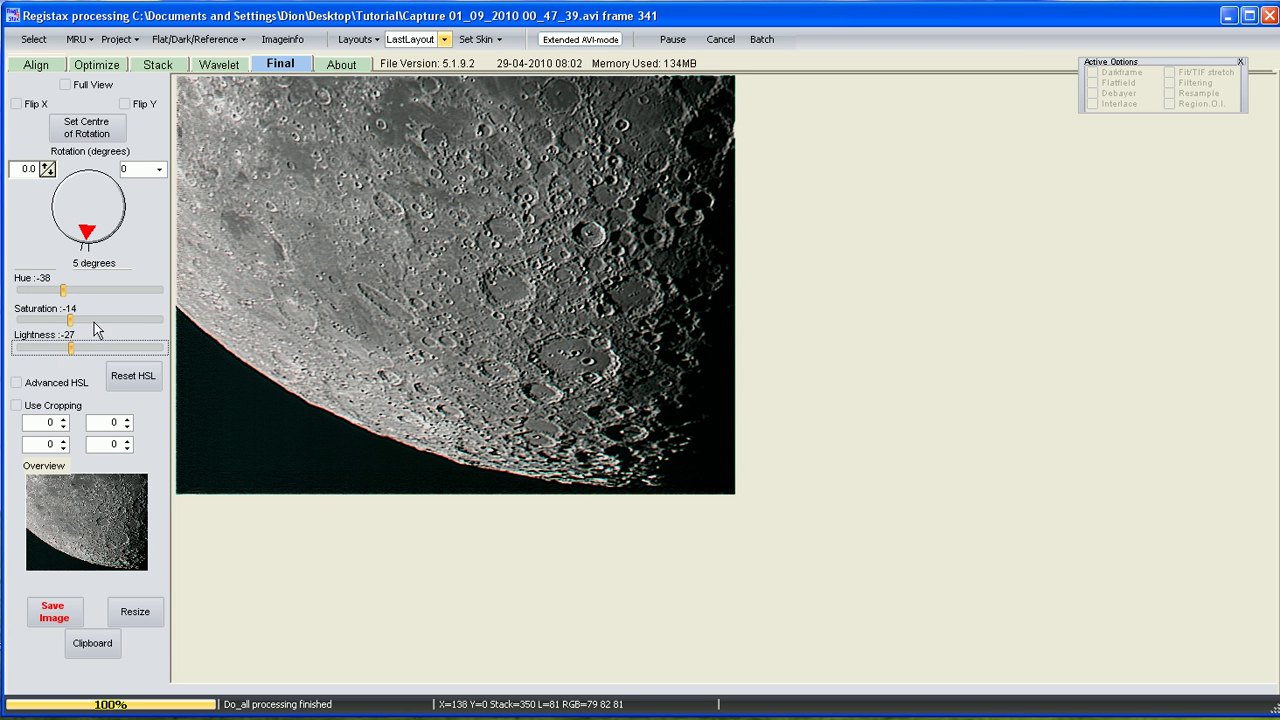
click(134, 377)
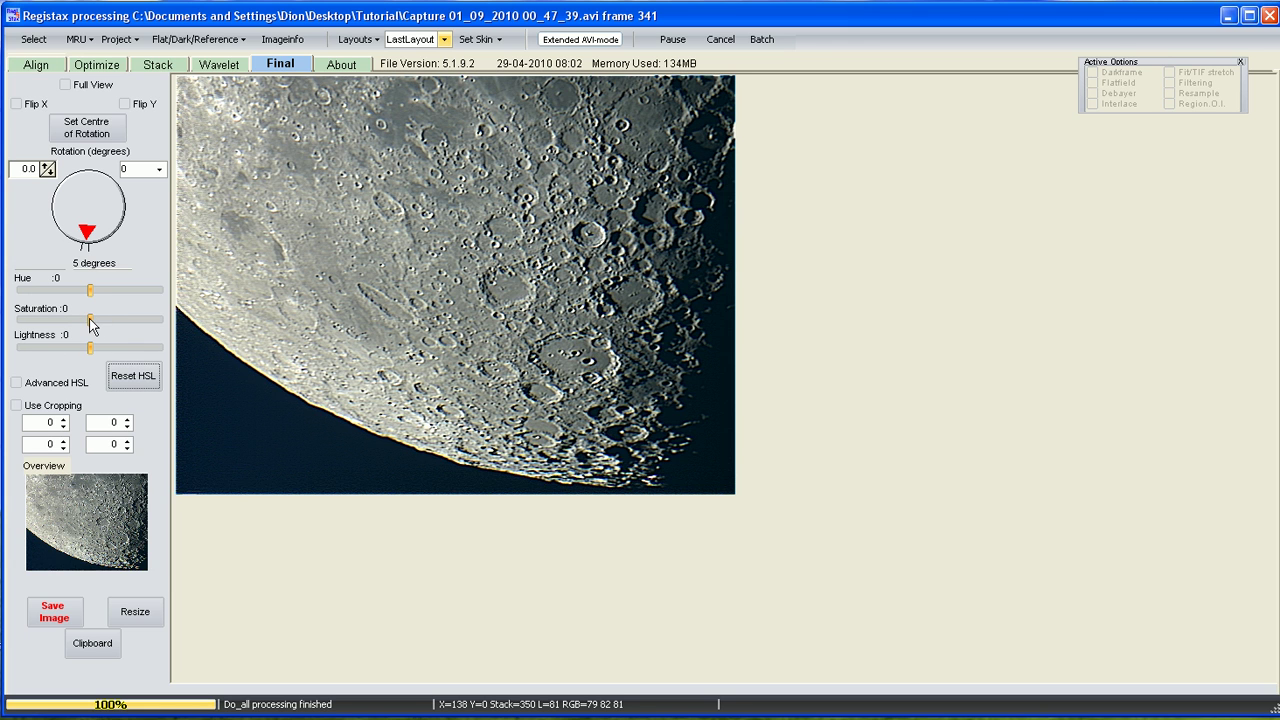
Step: Drop the saturation slider to its -50 minimum, then bring it back up to -7
click(91, 318)
drag(90, 320, 13, 321)
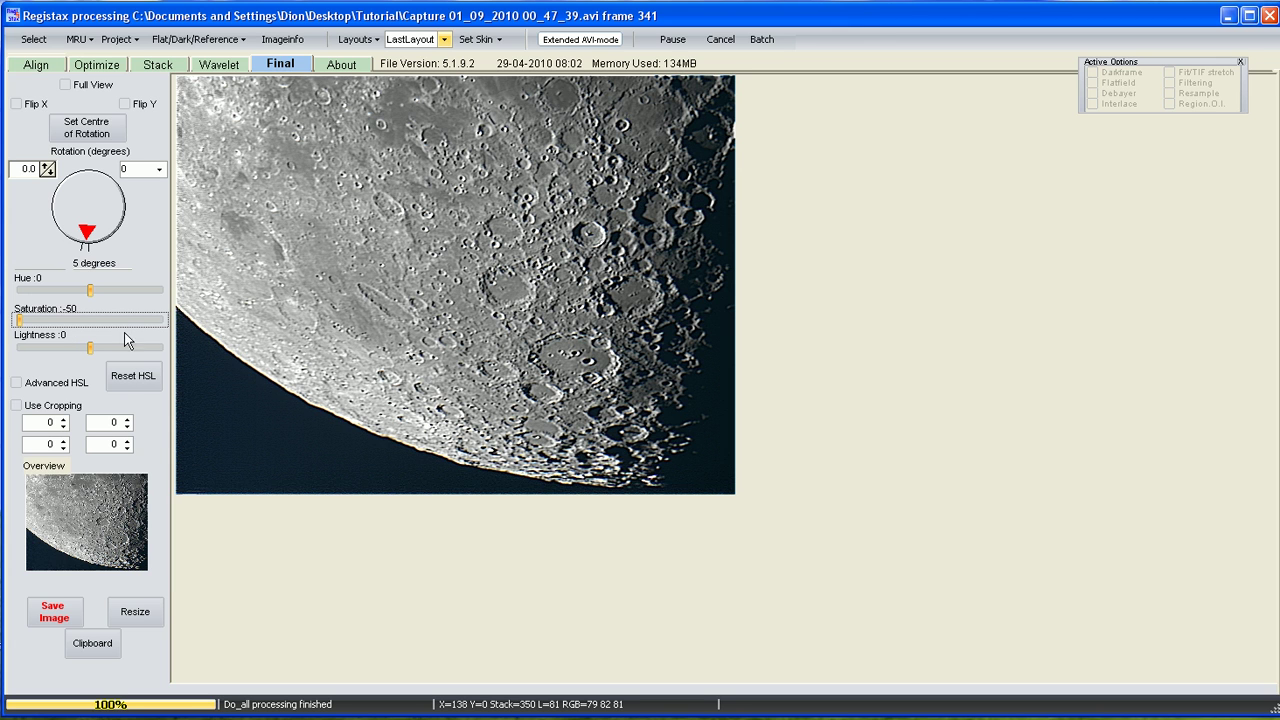
drag(17, 321, 43, 321)
drag(43, 321, 71, 325)
drag(71, 320, 87, 322)
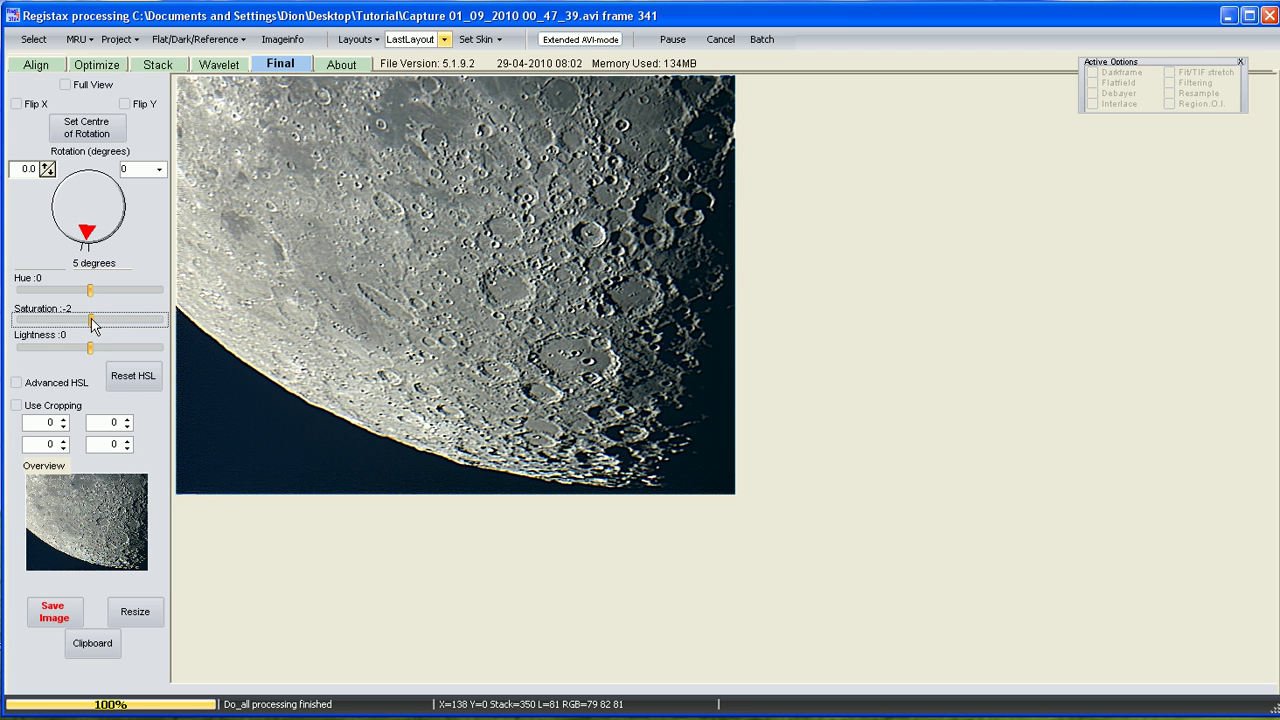
drag(90, 318, 79, 322)
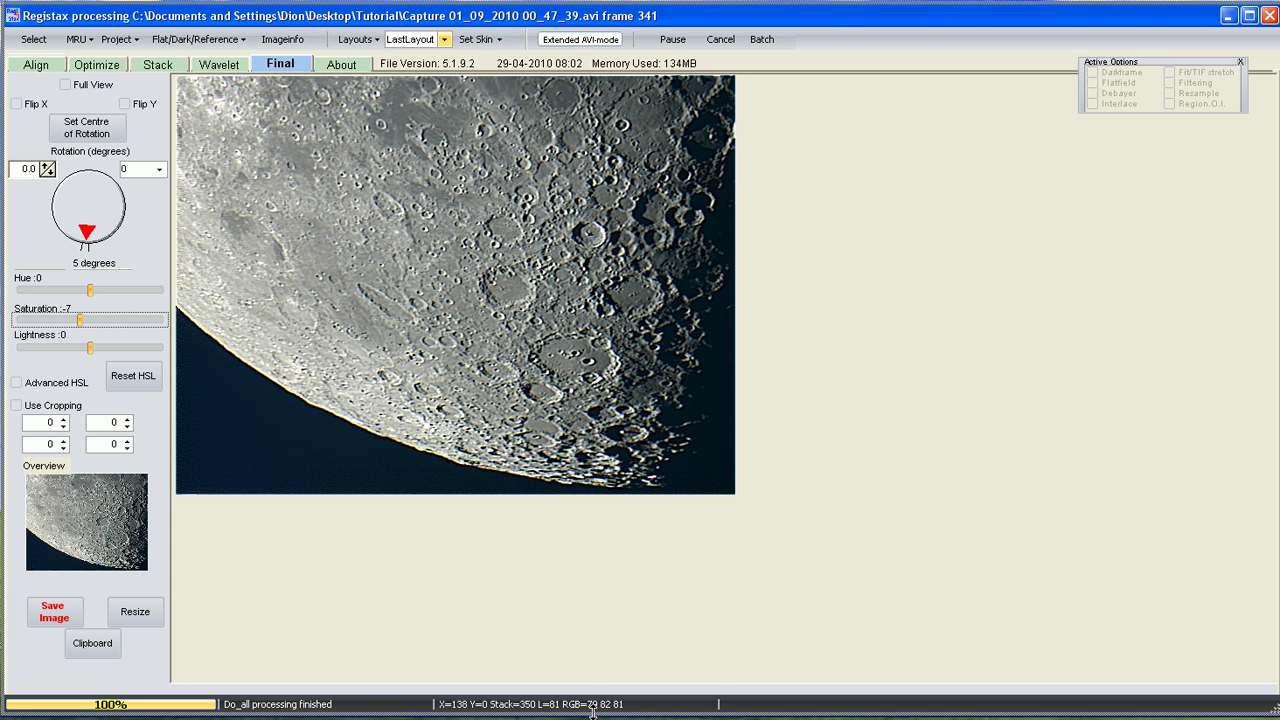
Step: Shrink and restore the program window height, then bring up the Save Image dialog
drag(593, 713, 582, 575)
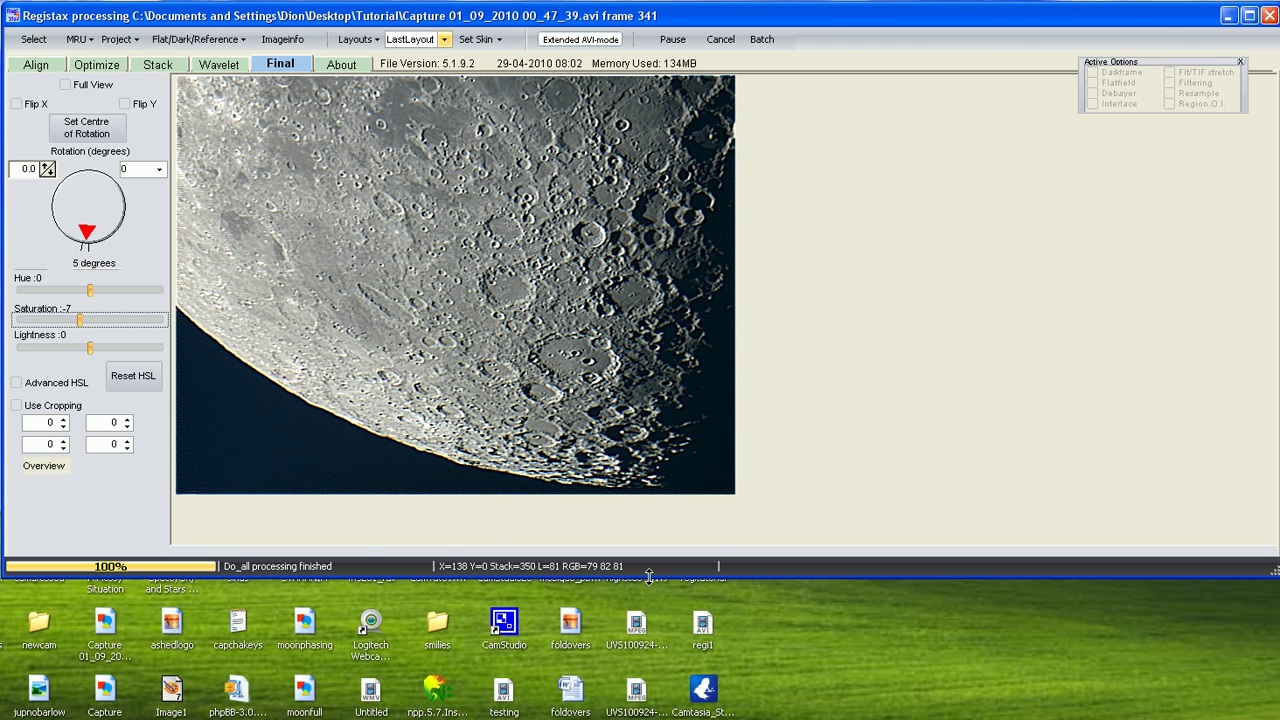
drag(650, 577, 620, 715)
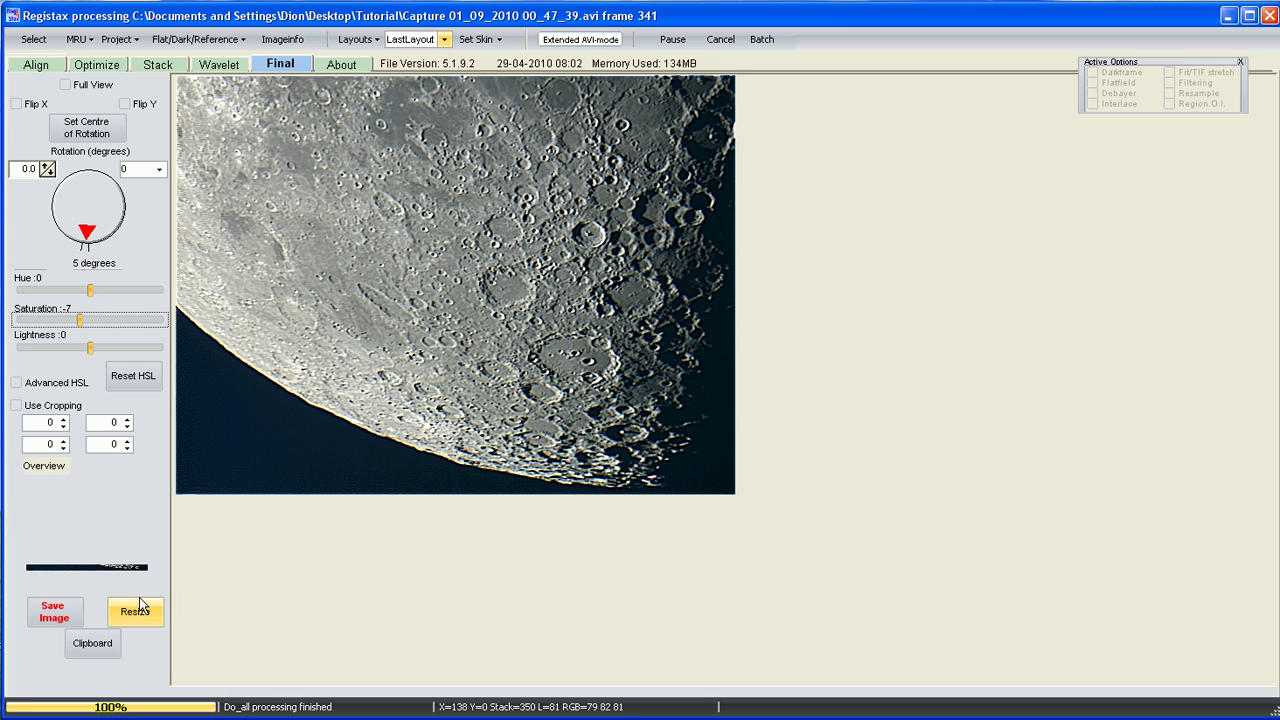
click(55, 616)
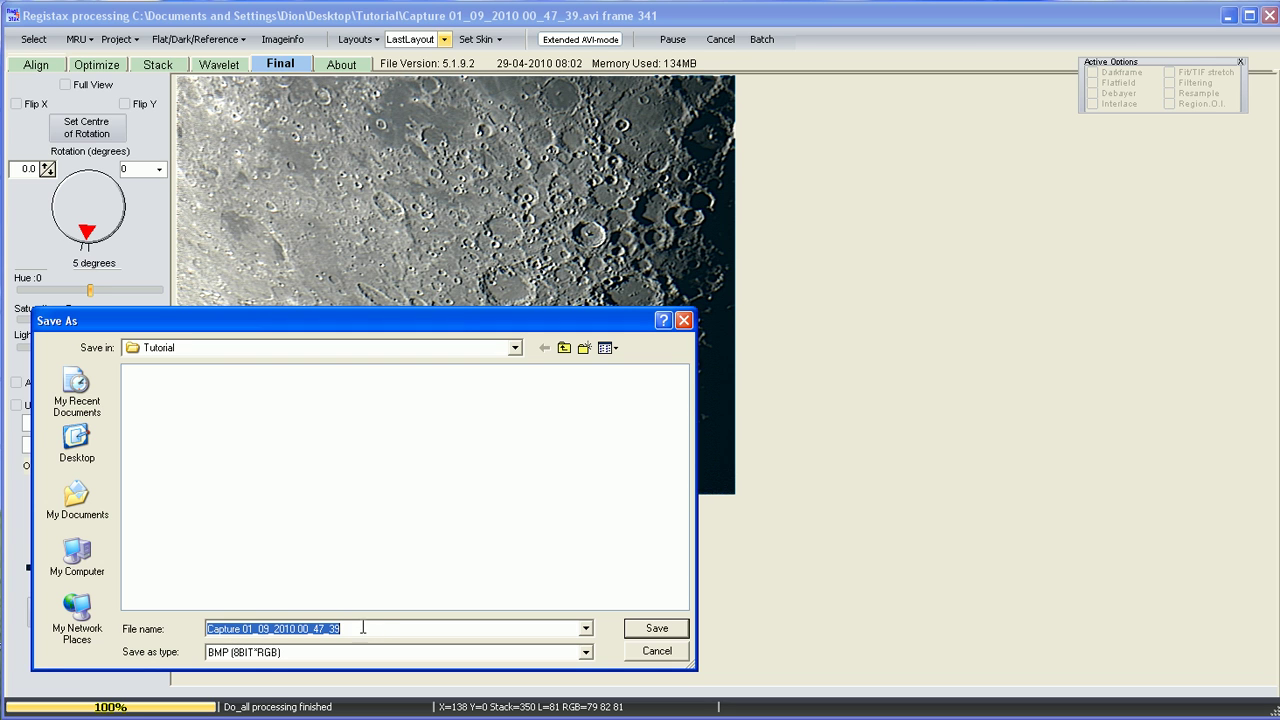
Step: Save the image as 'moontutorial' in PNG (16BIT*RGB) format
drag(355, 628, 206, 628)
text(moontutorial)
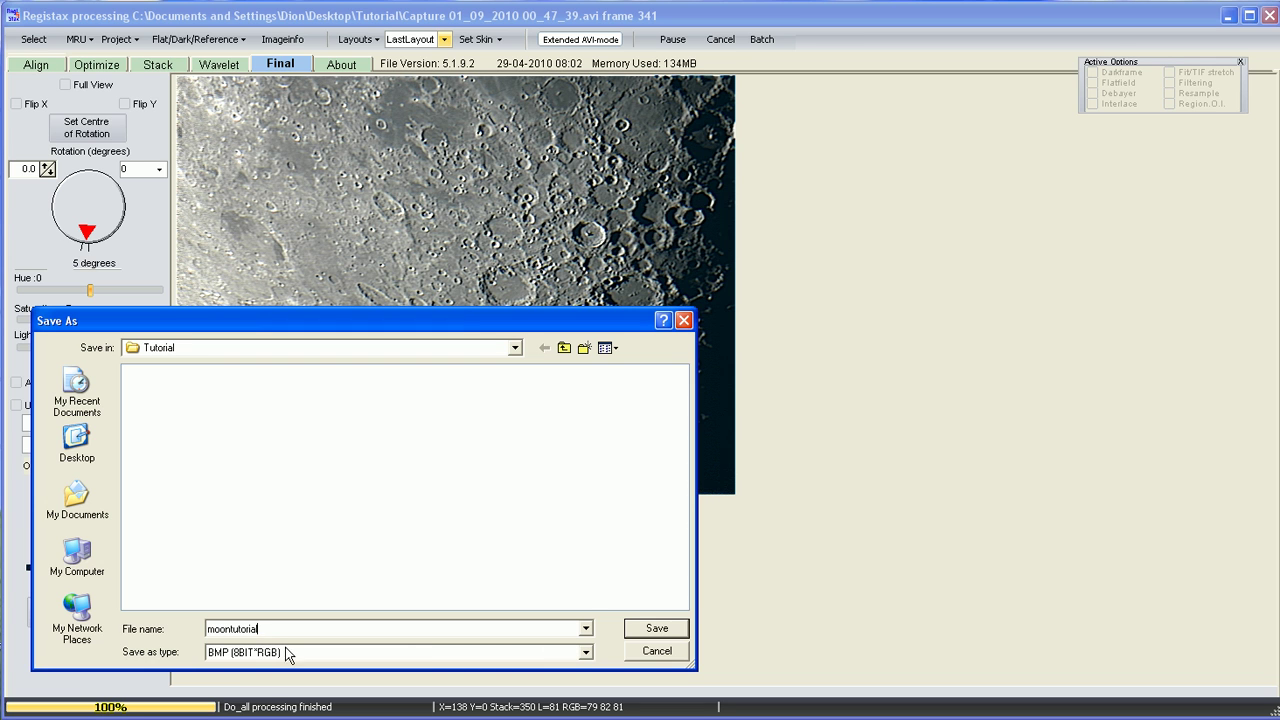
click(586, 652)
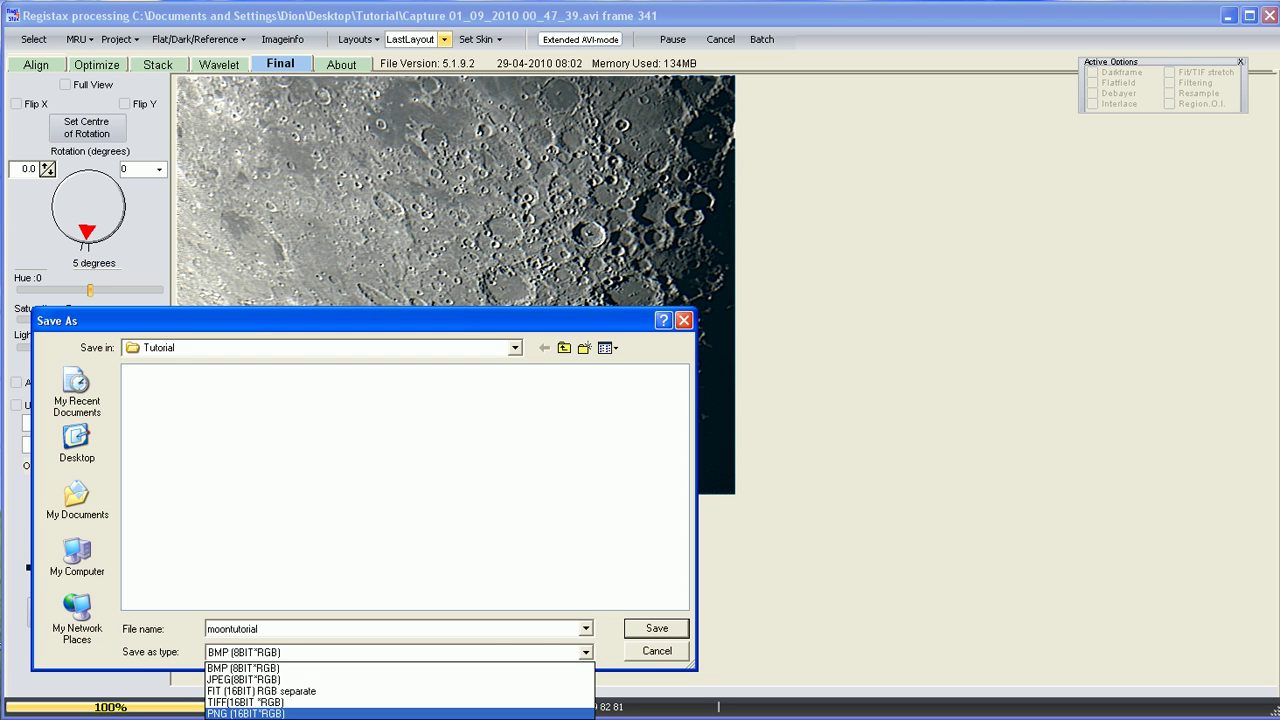
click(271, 712)
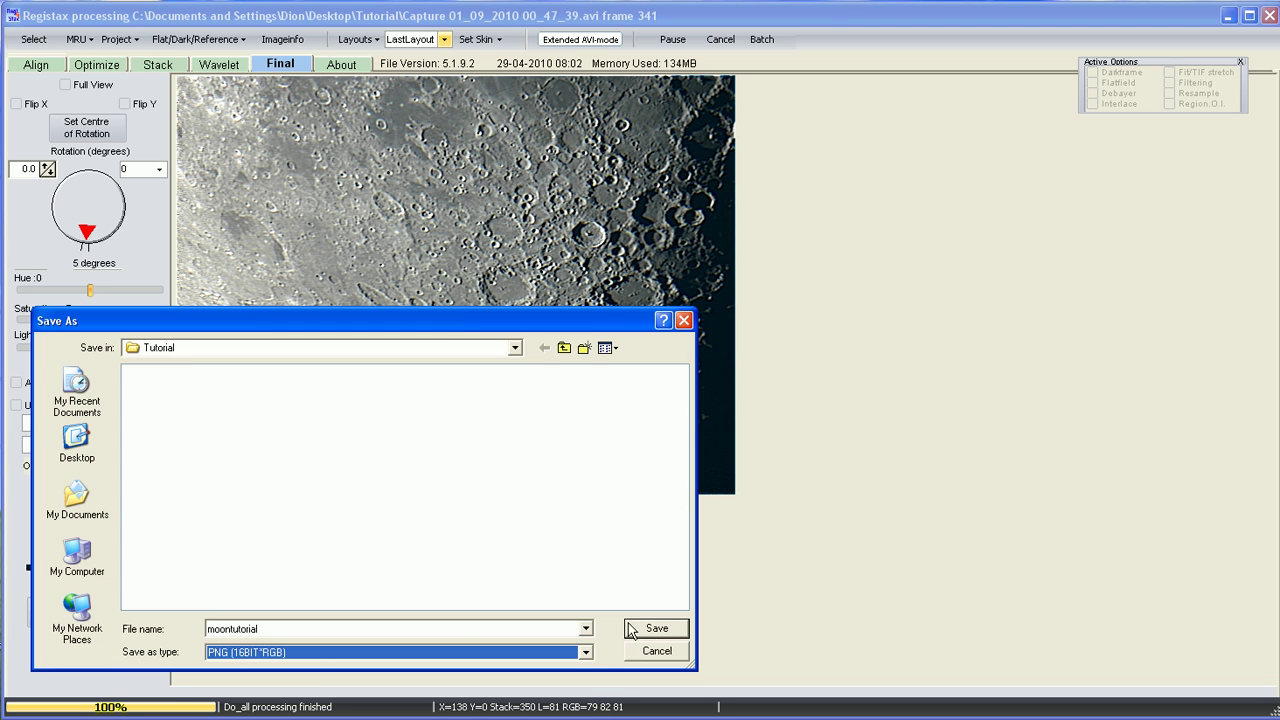
click(656, 630)
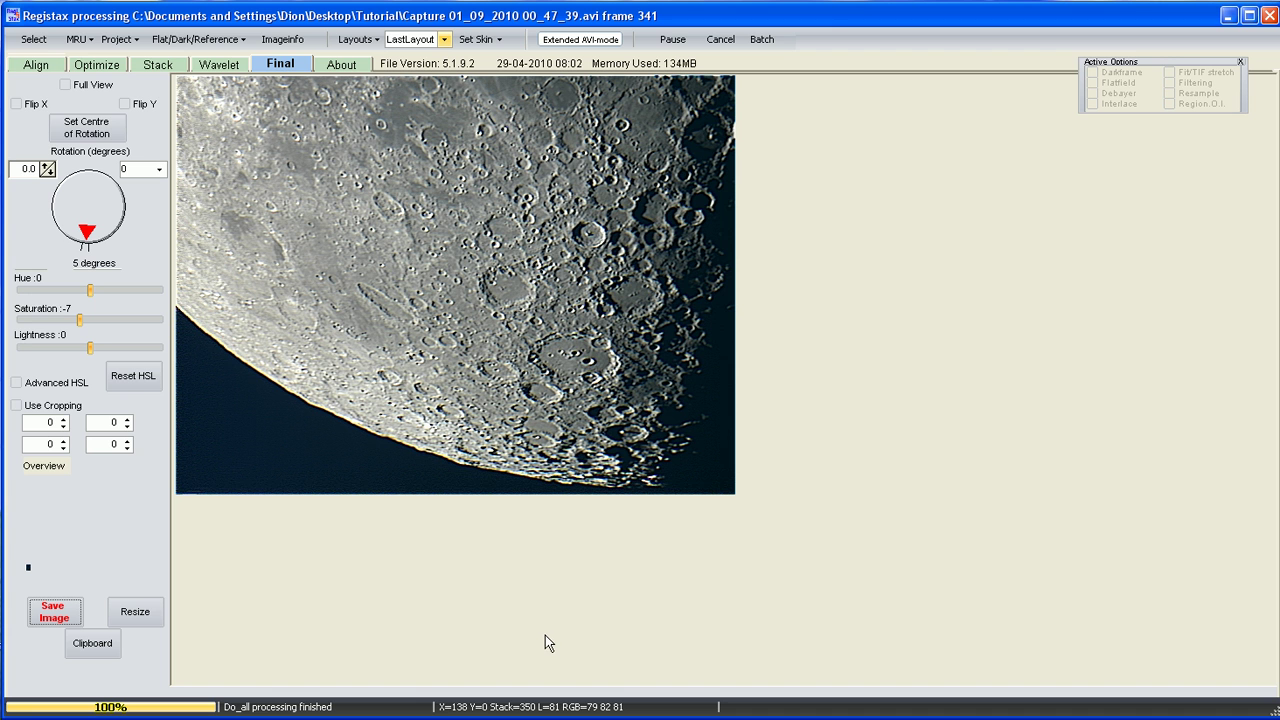